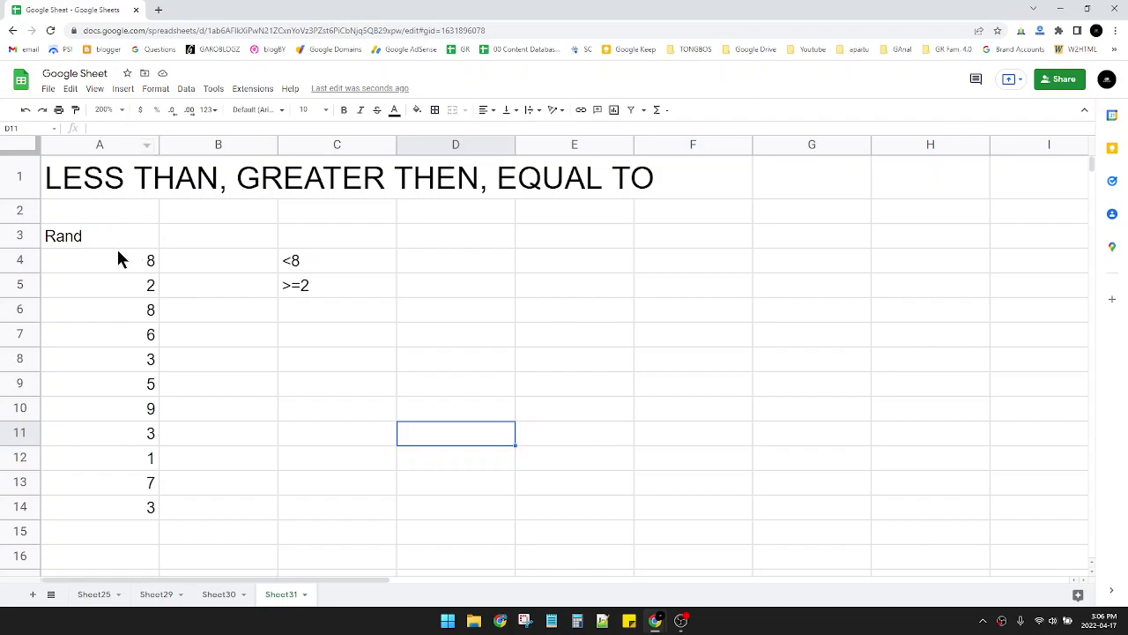
Move the criteria <8 and >=2 from C4:C5 into D4:D5
drag(130, 262, 110, 501)
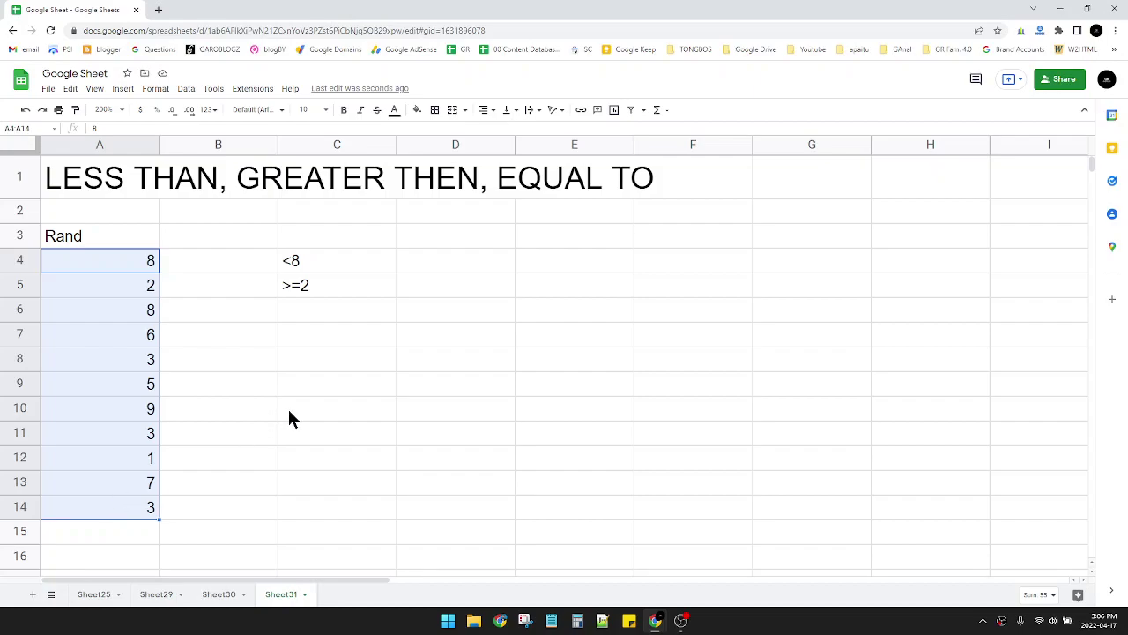
click(327, 264)
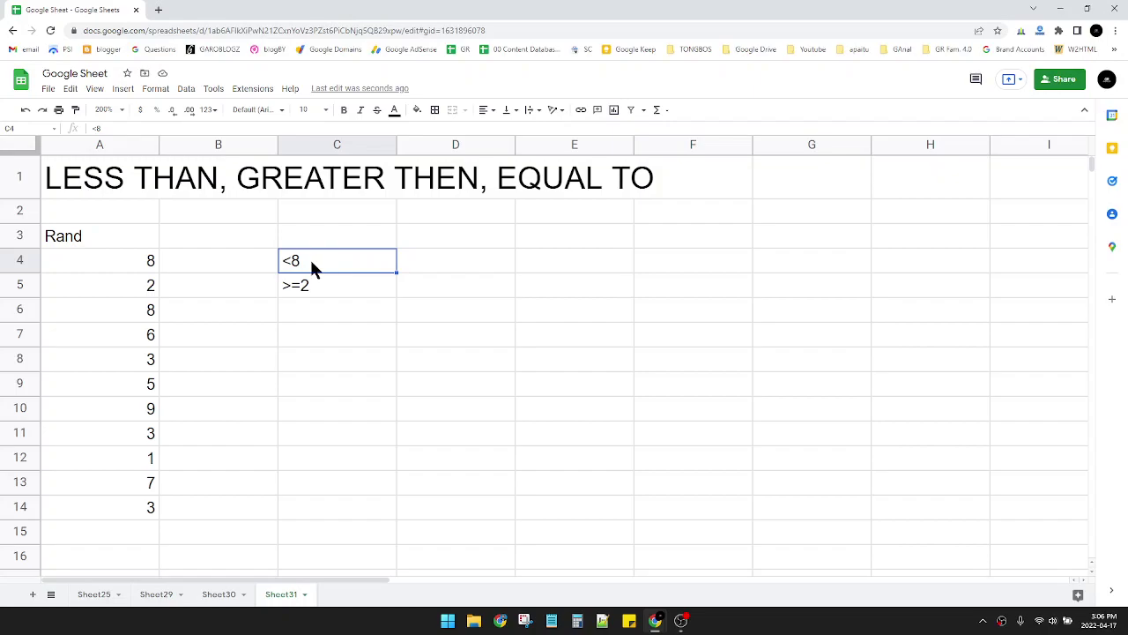
drag(311, 261, 309, 282)
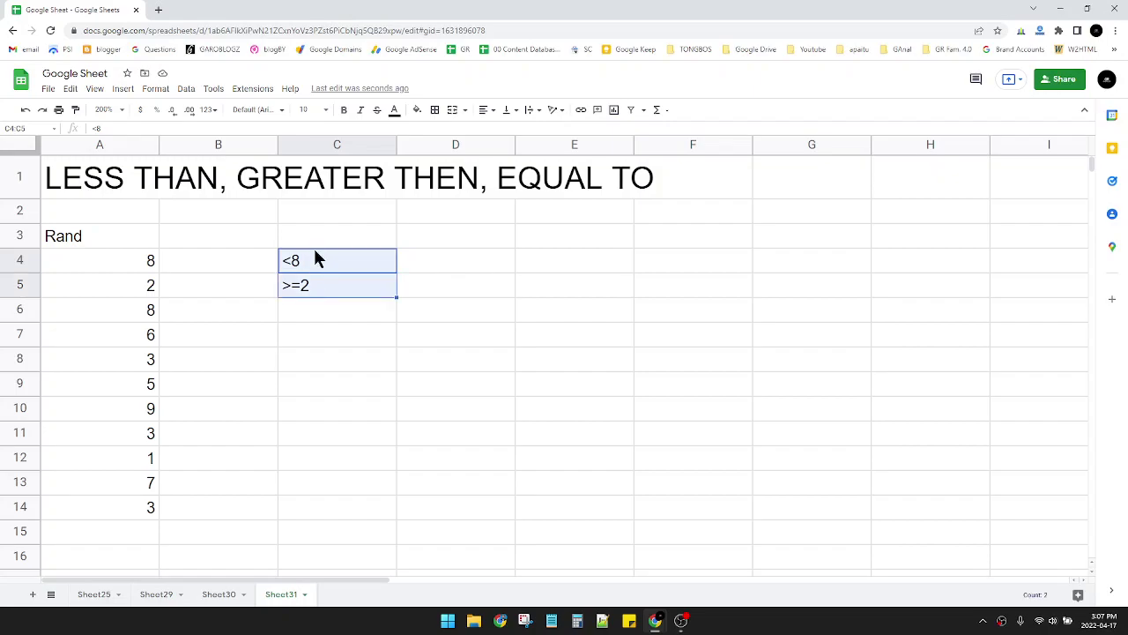
click(315, 257)
drag(316, 256, 313, 297)
drag(335, 247, 441, 259)
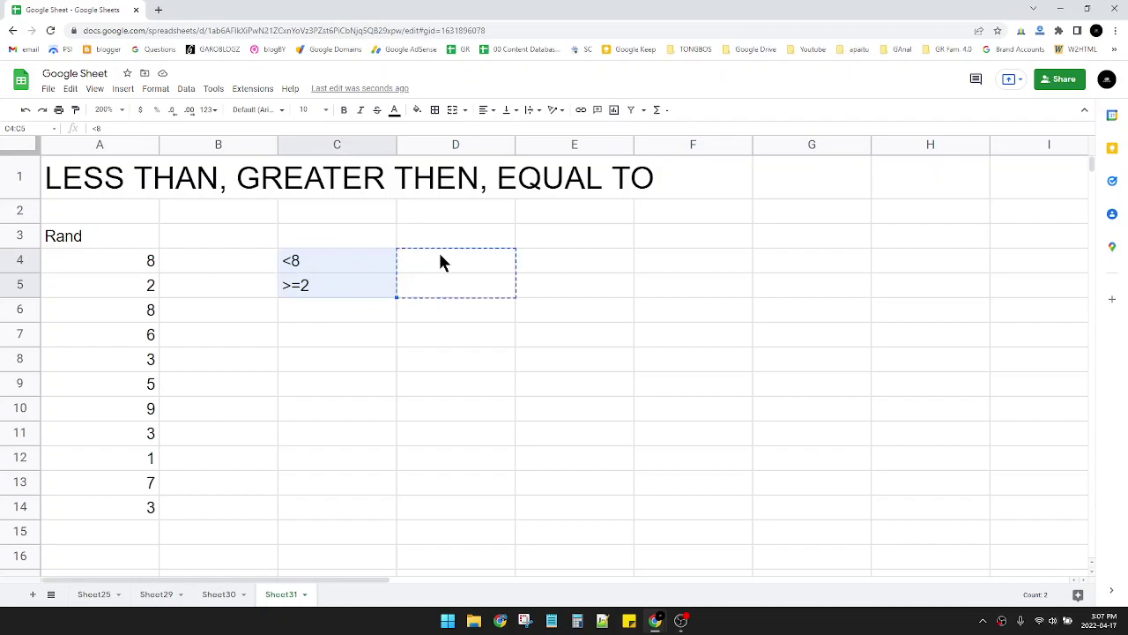
click(241, 267)
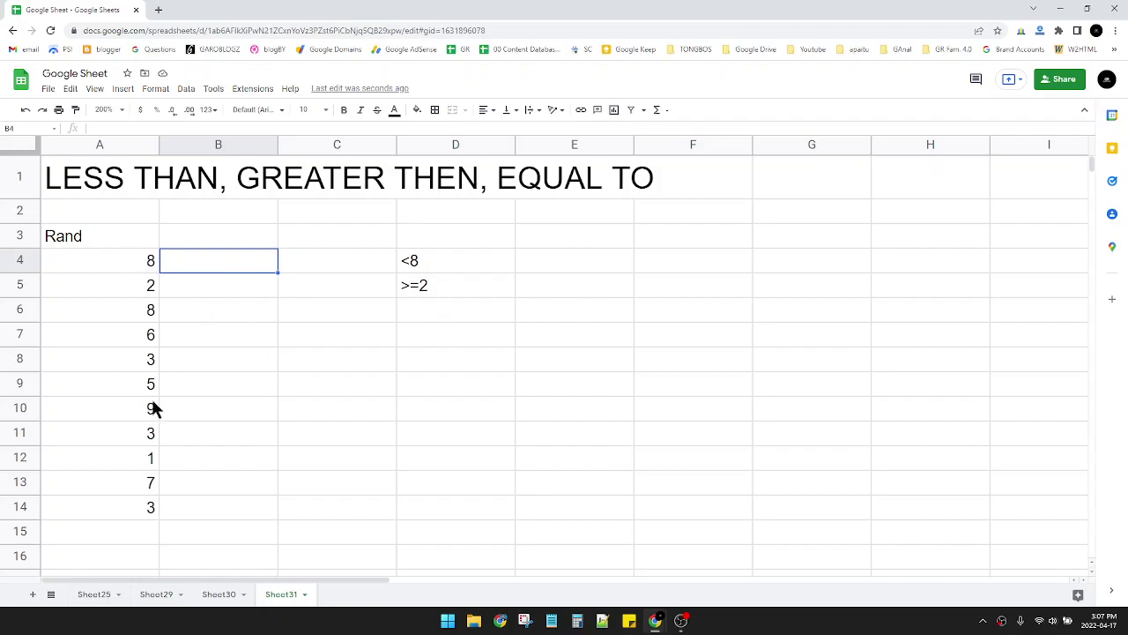
Enter =AND(A4<8,A4>=2) in B4 and autofill it down to B14
text(=and)
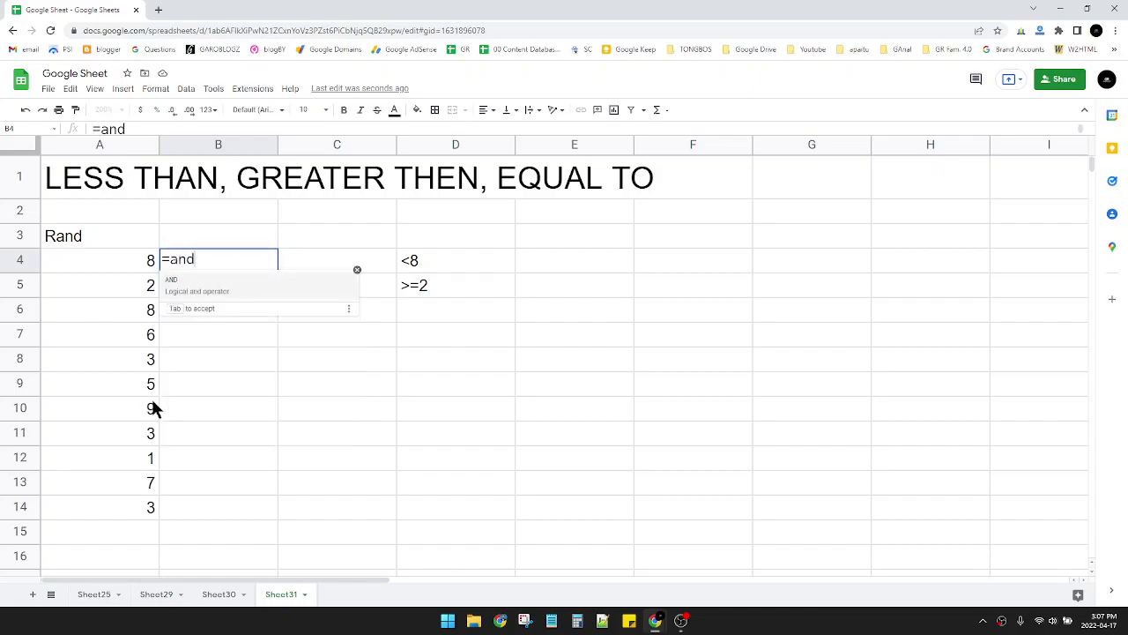
key(Tab)
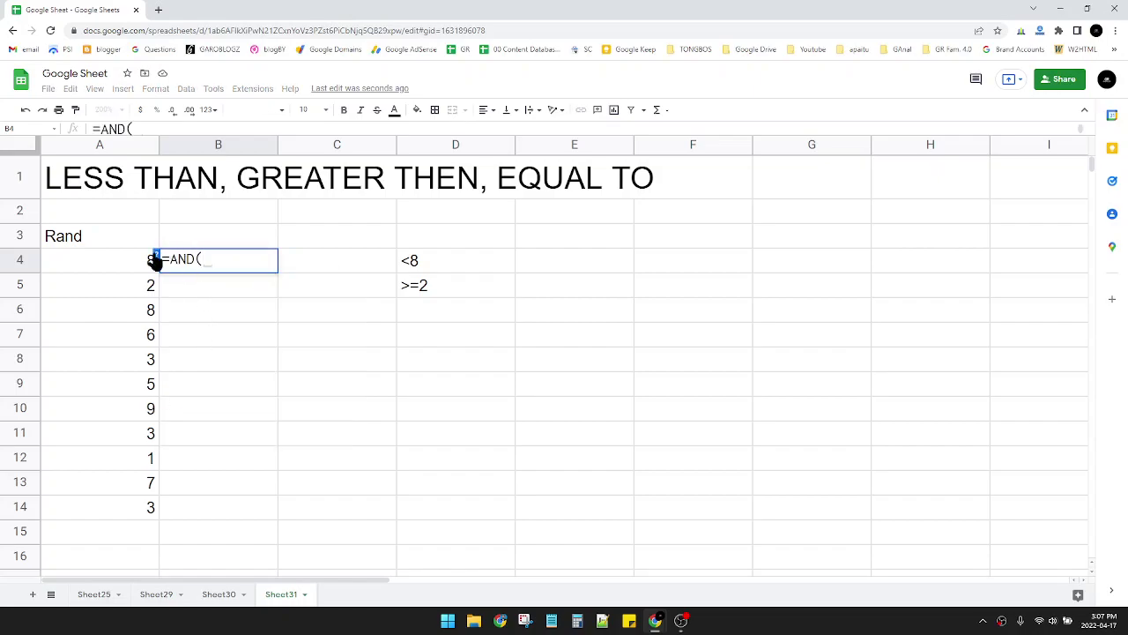
click(123, 260)
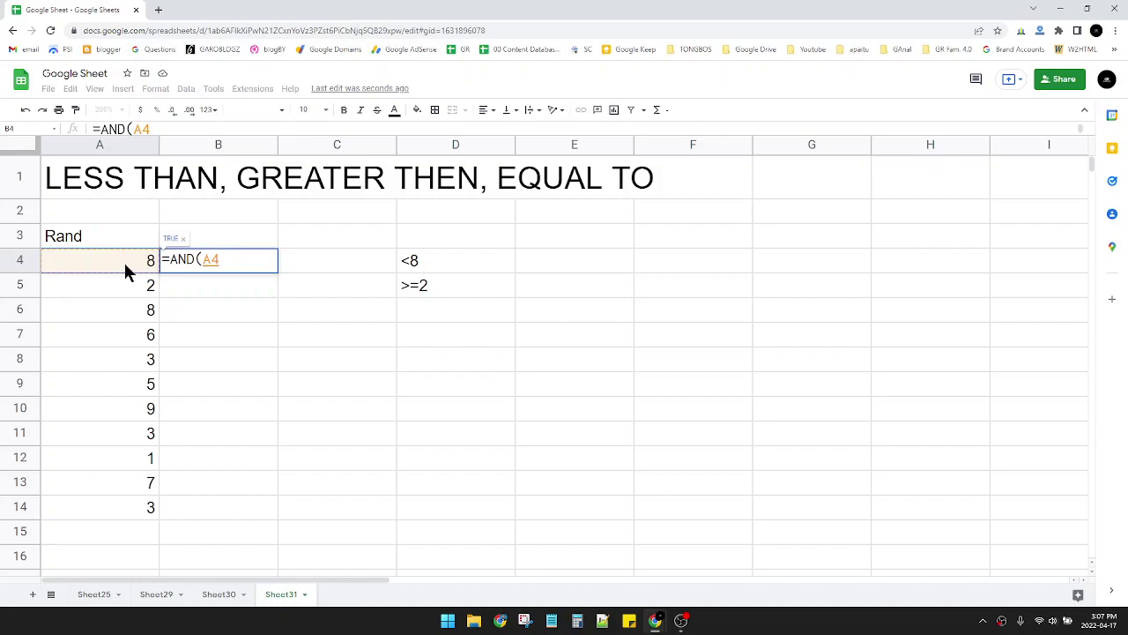
text(<8,)
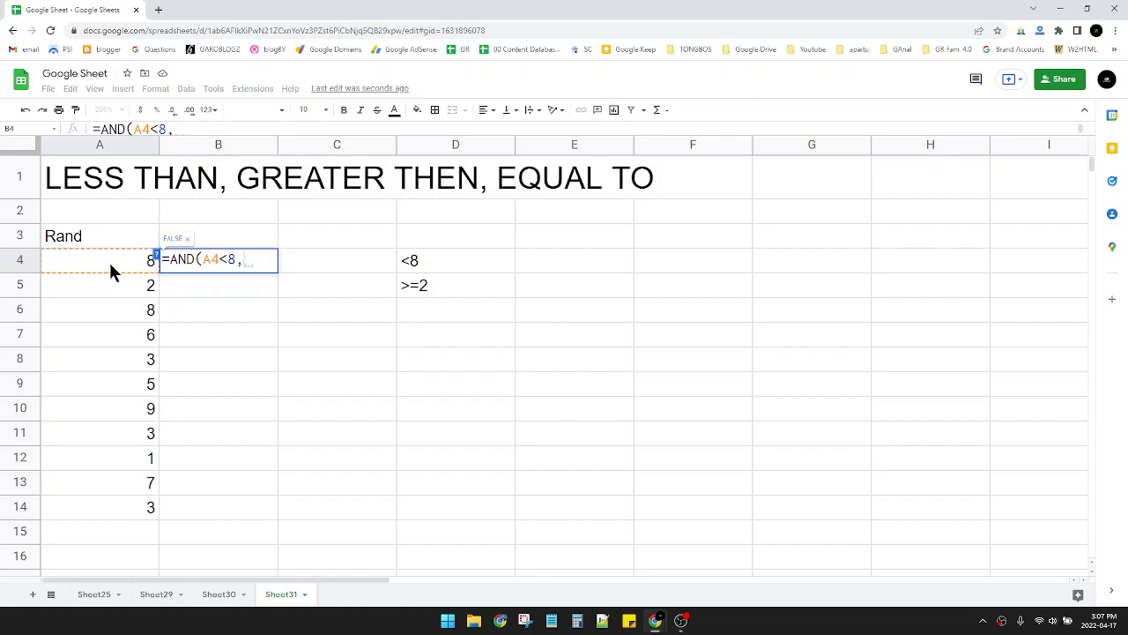
click(110, 265)
text(>)
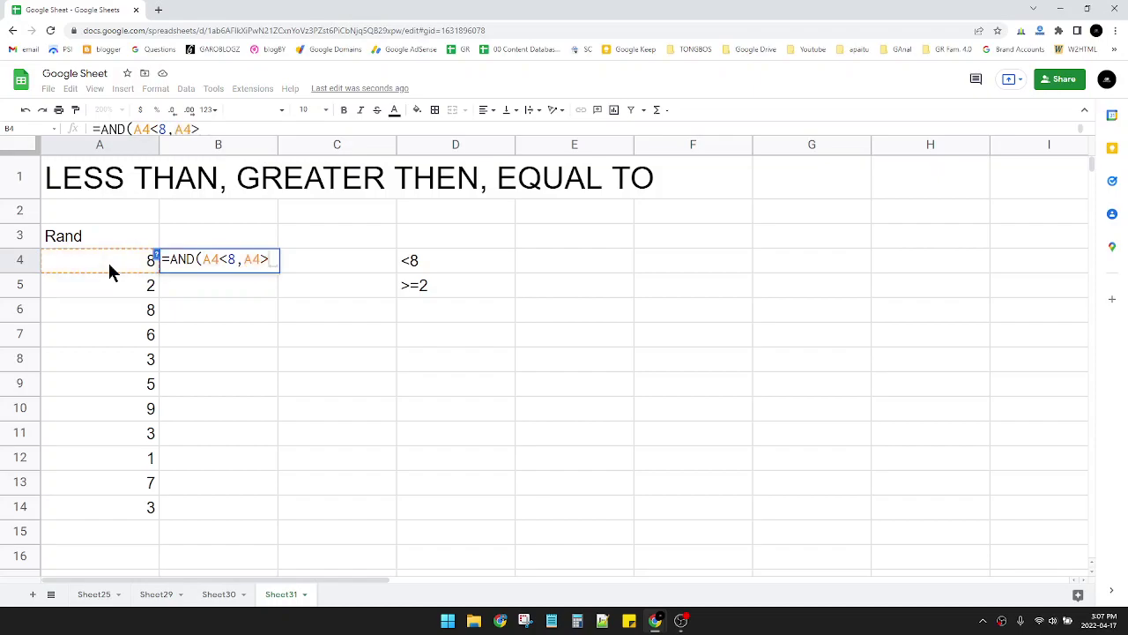
text(=2)
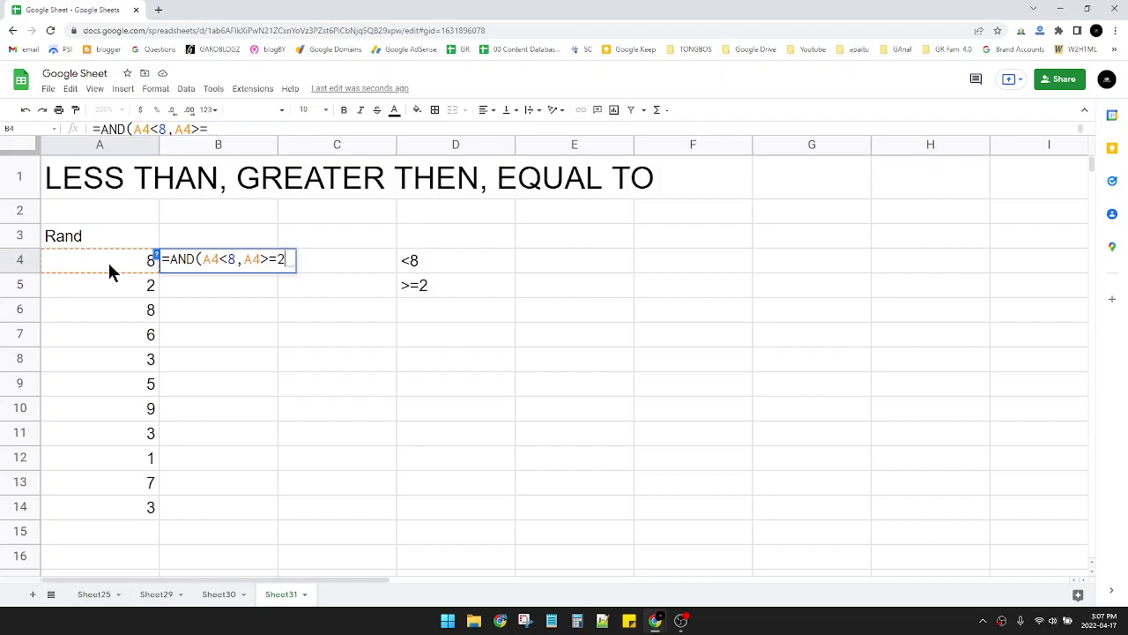
text())
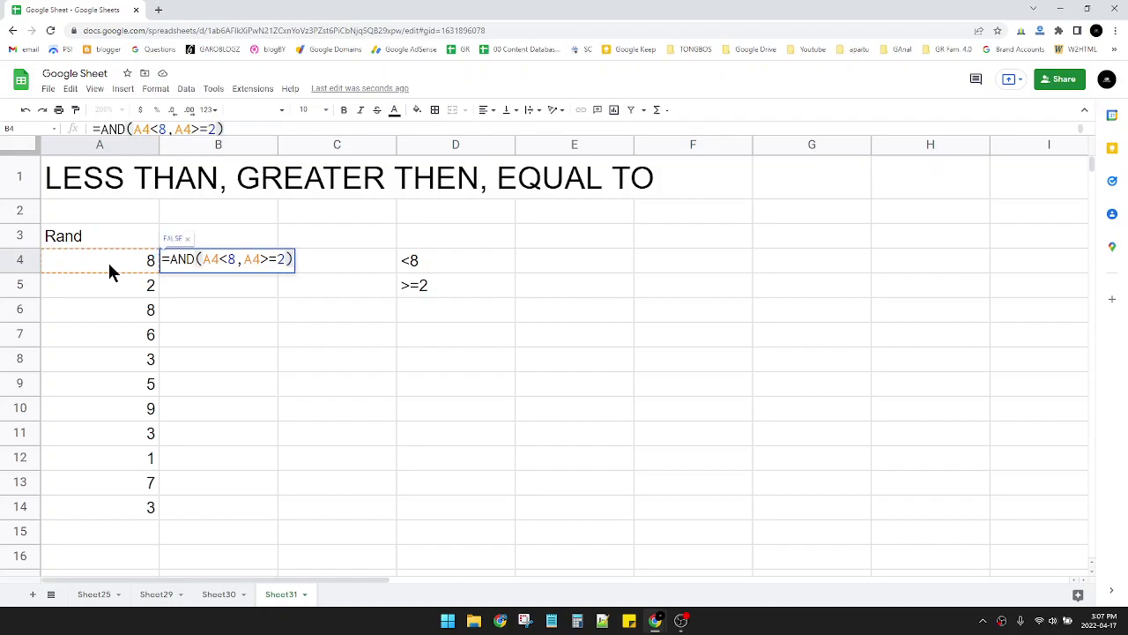
key(Return)
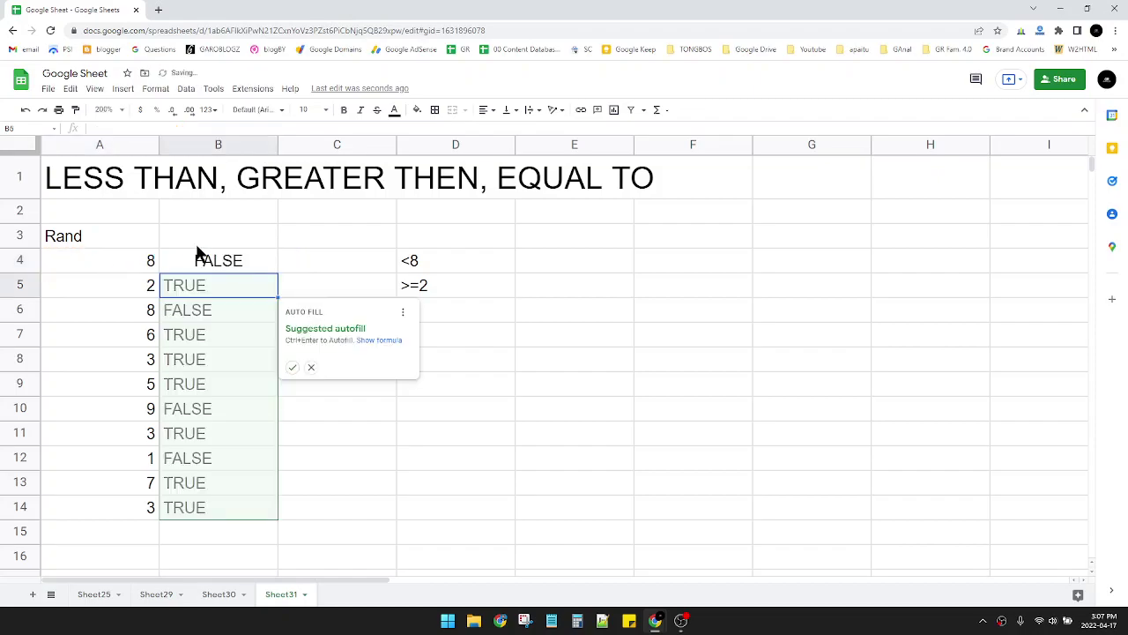
click(291, 367)
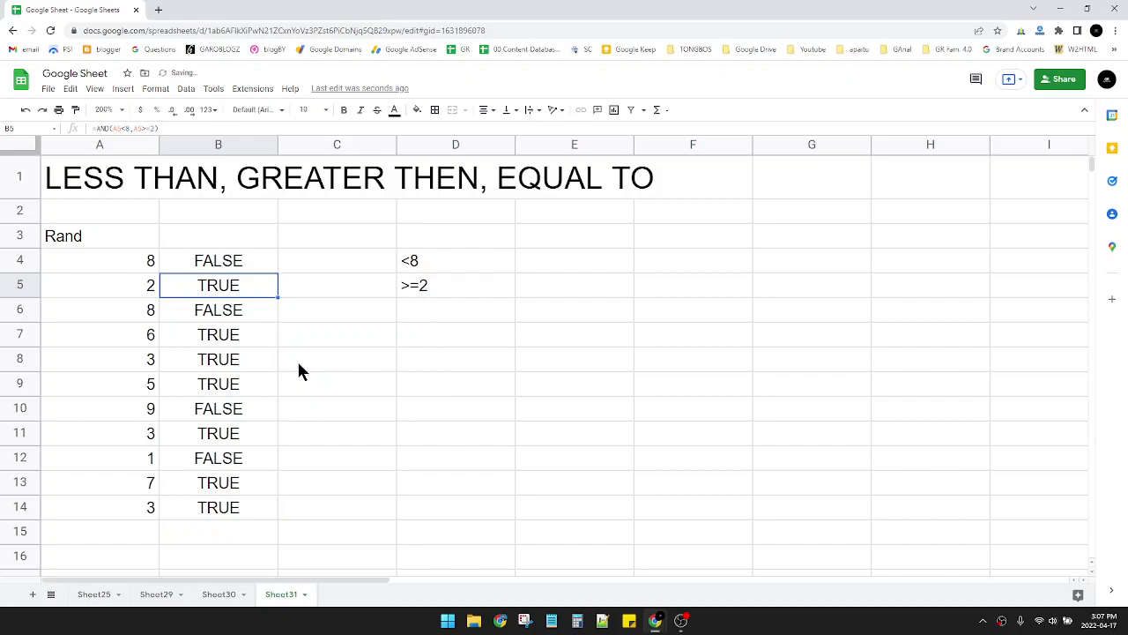
click(119, 253)
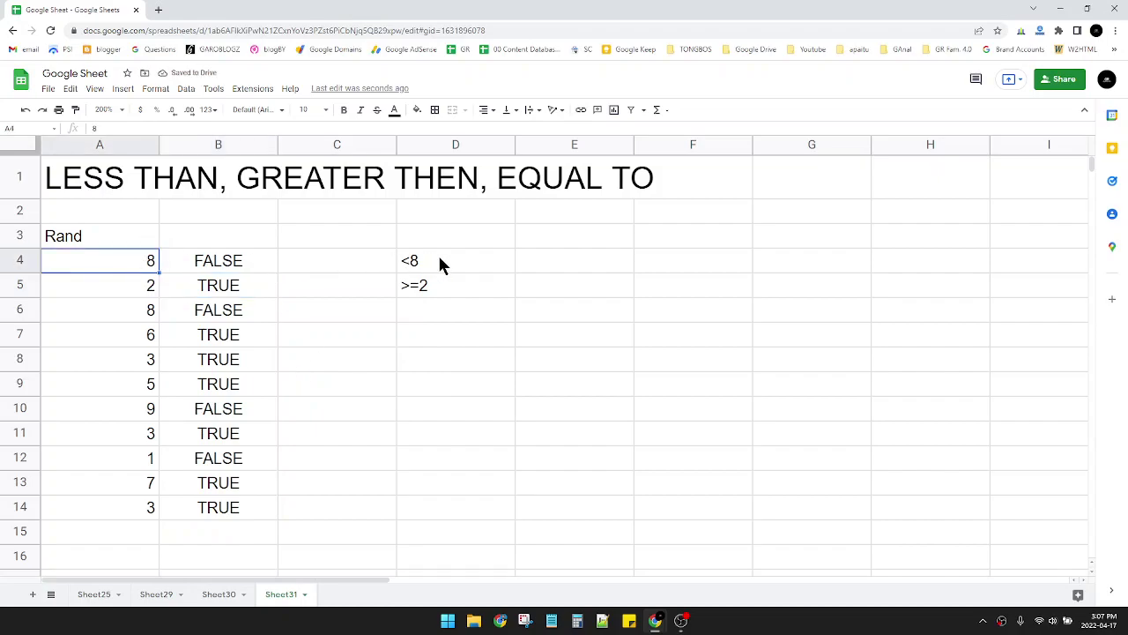
Fill the criteria cells D4:D5 holding <8 and >=2 with cyan
click(438, 253)
click(116, 289)
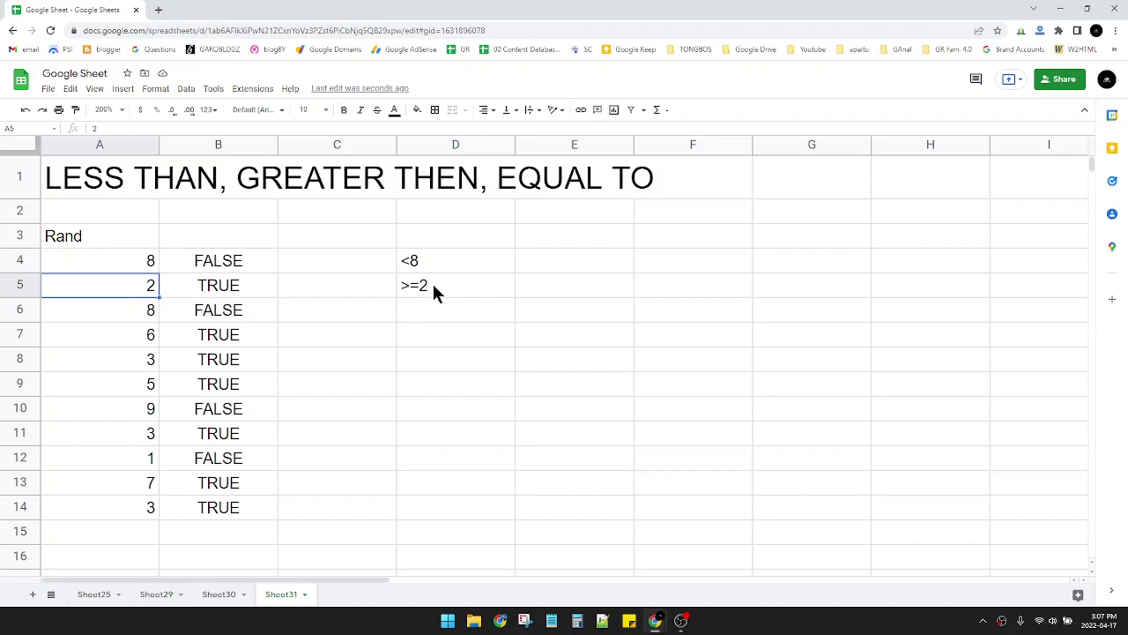
click(452, 261)
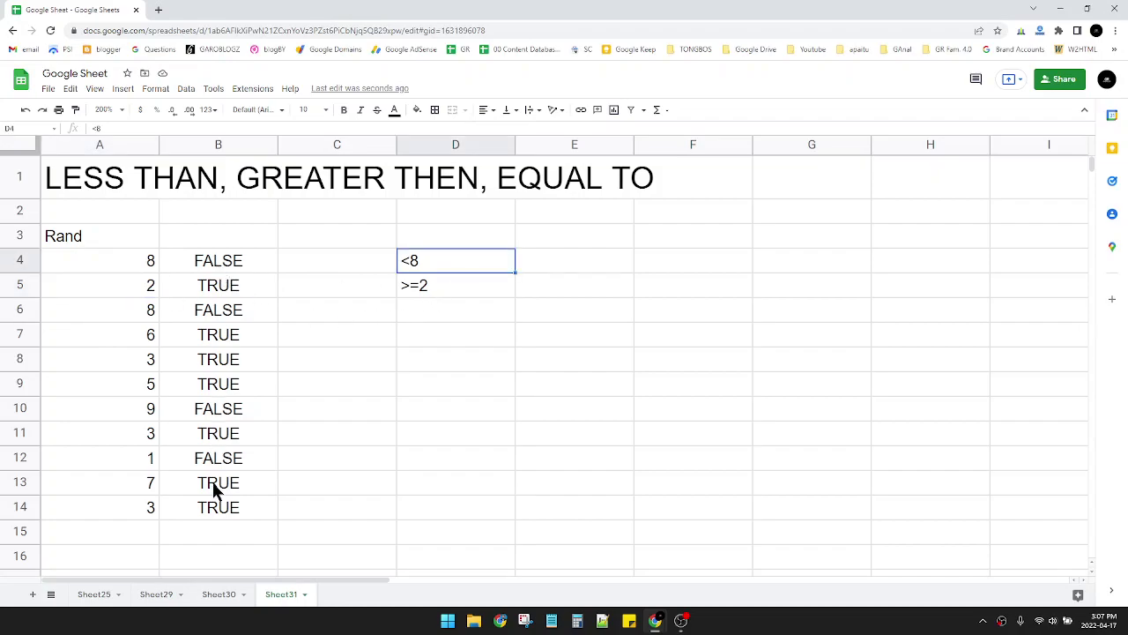
drag(133, 261, 193, 504)
drag(146, 266, 130, 513)
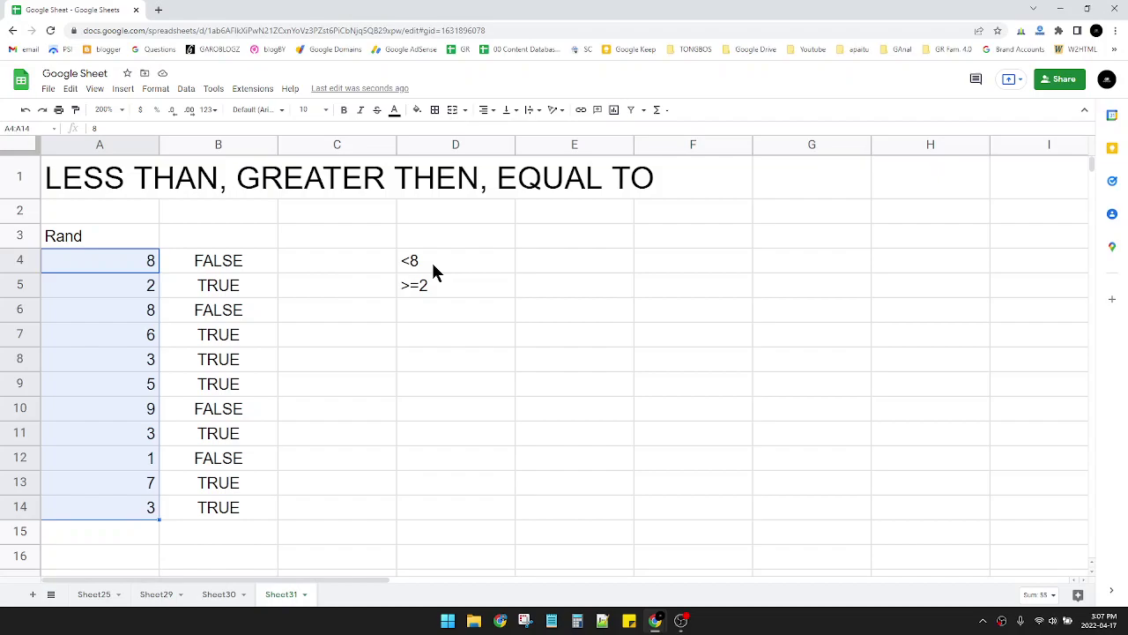
drag(443, 256, 441, 276)
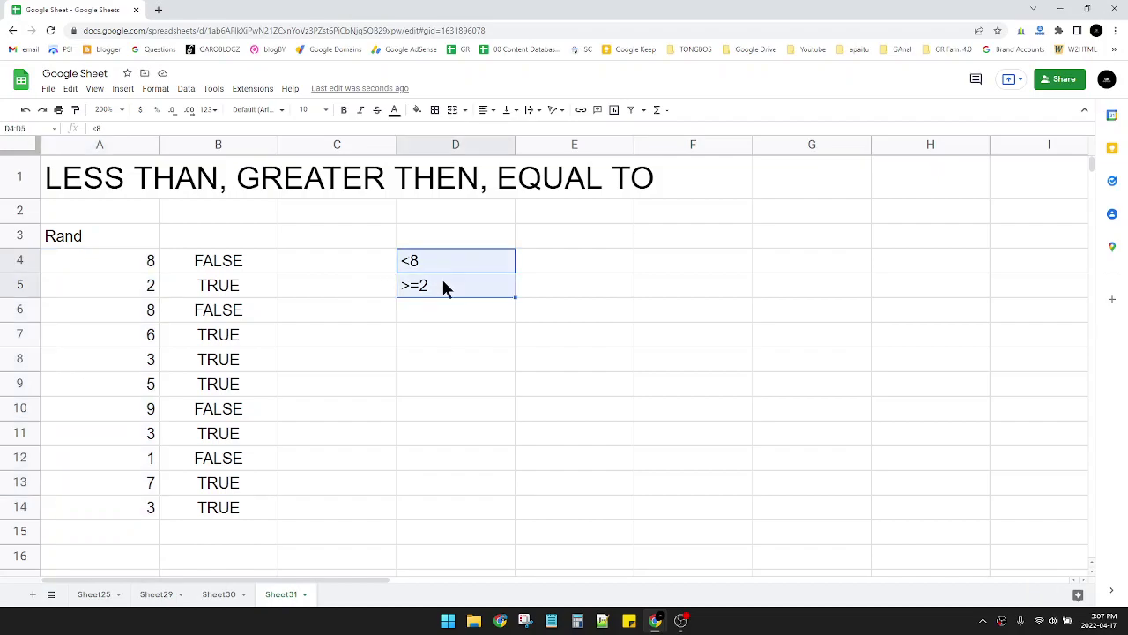
click(417, 109)
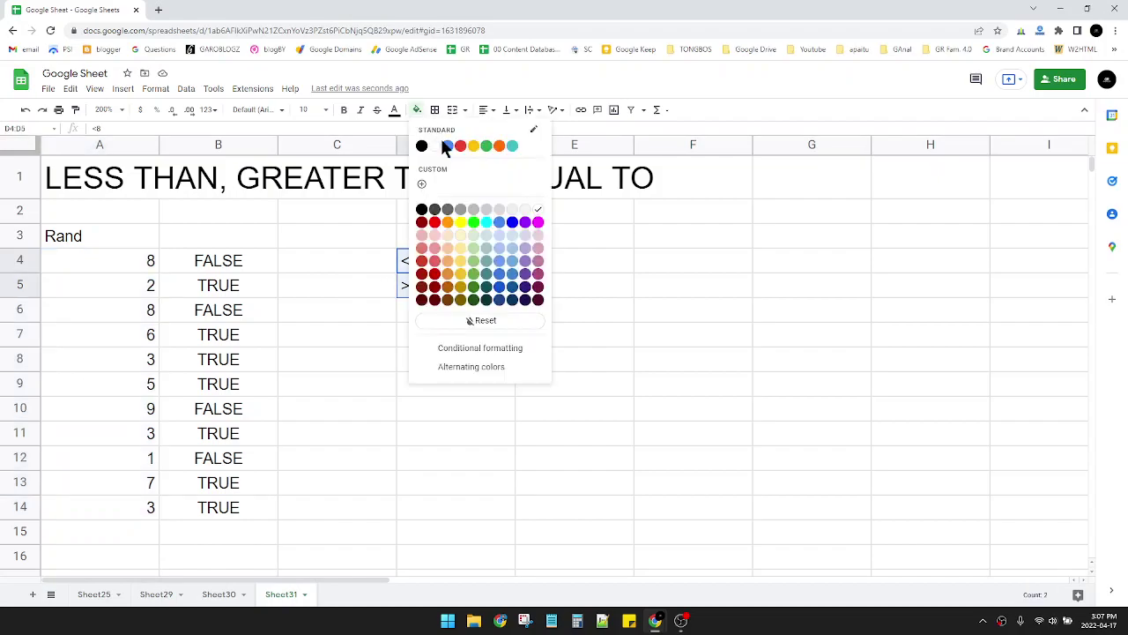
click(486, 222)
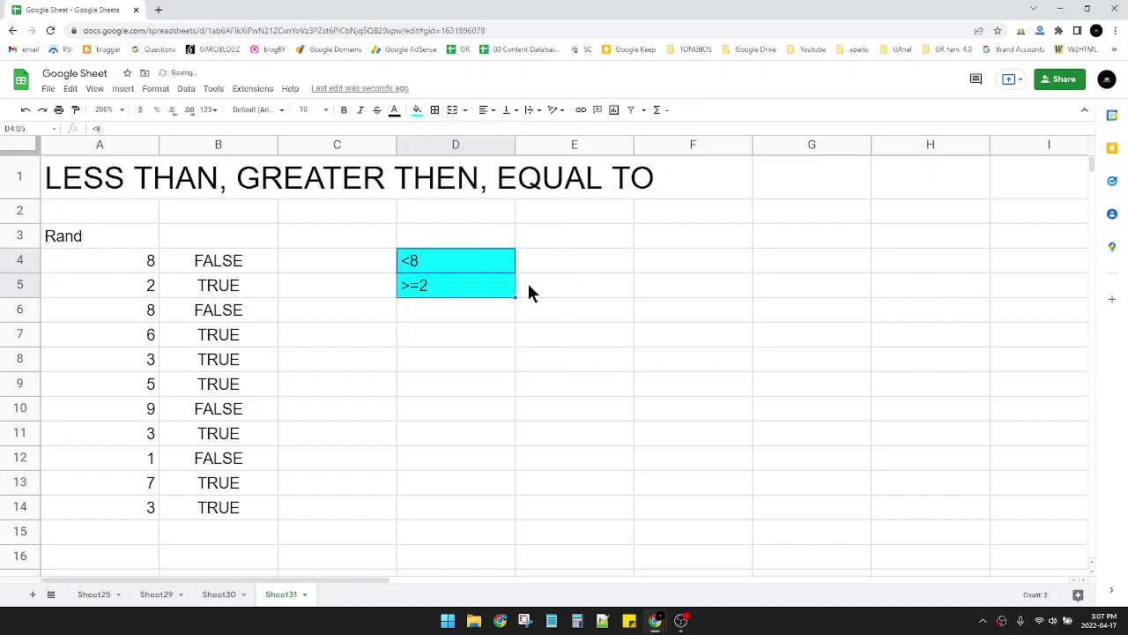
click(441, 343)
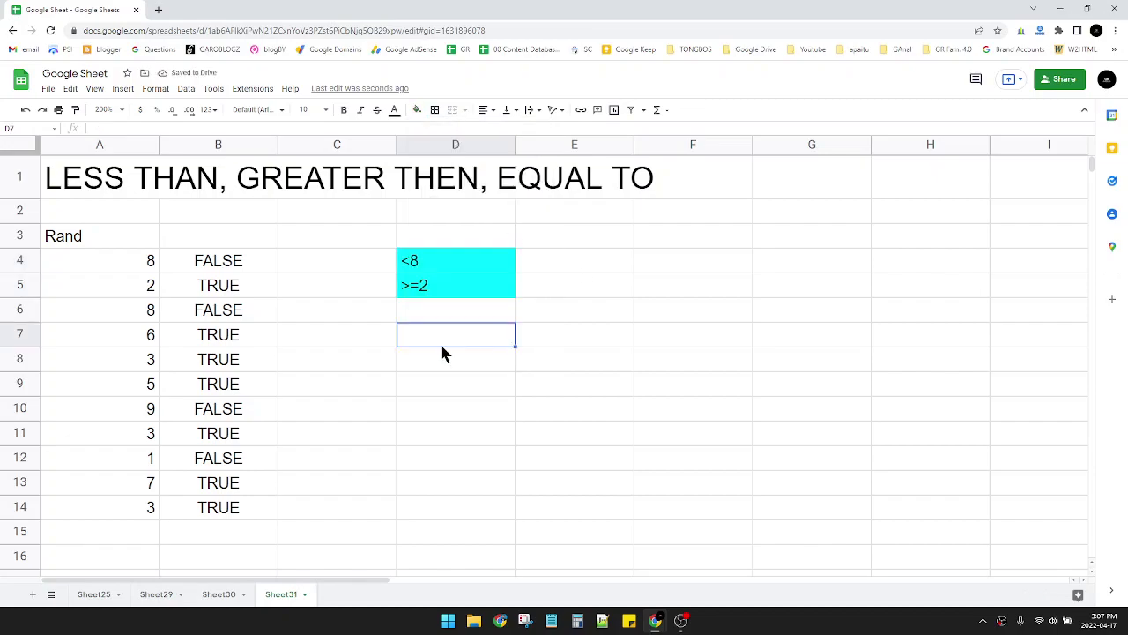
Type the labels 'countif' and 'sumif' into D7 and D8
text(countif)
key(Return)
text(sumif)
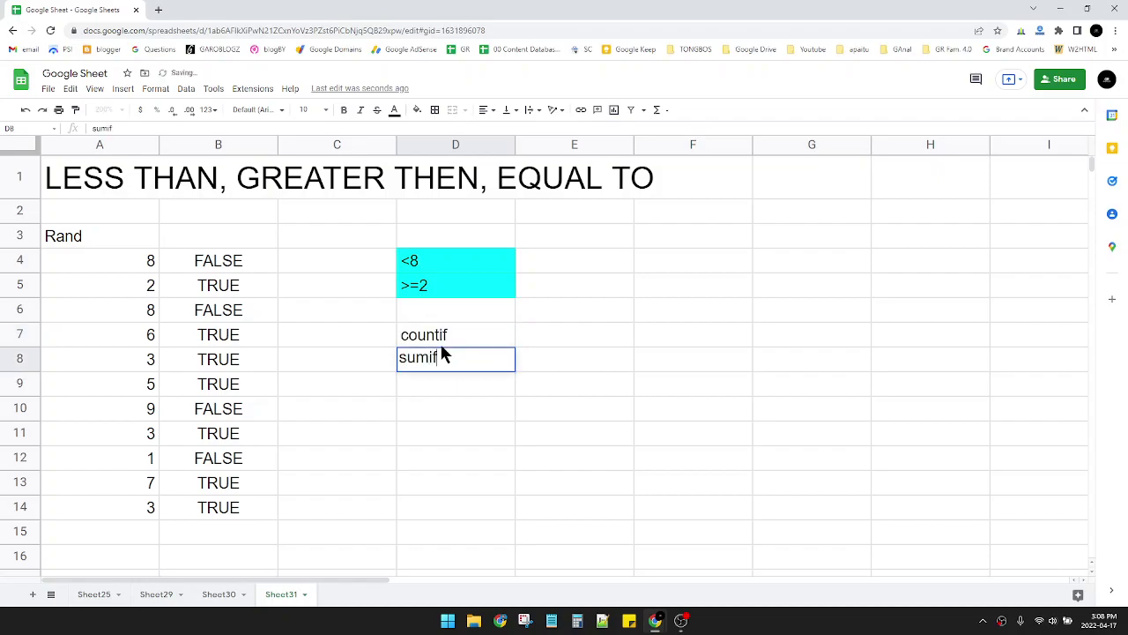
key(Return)
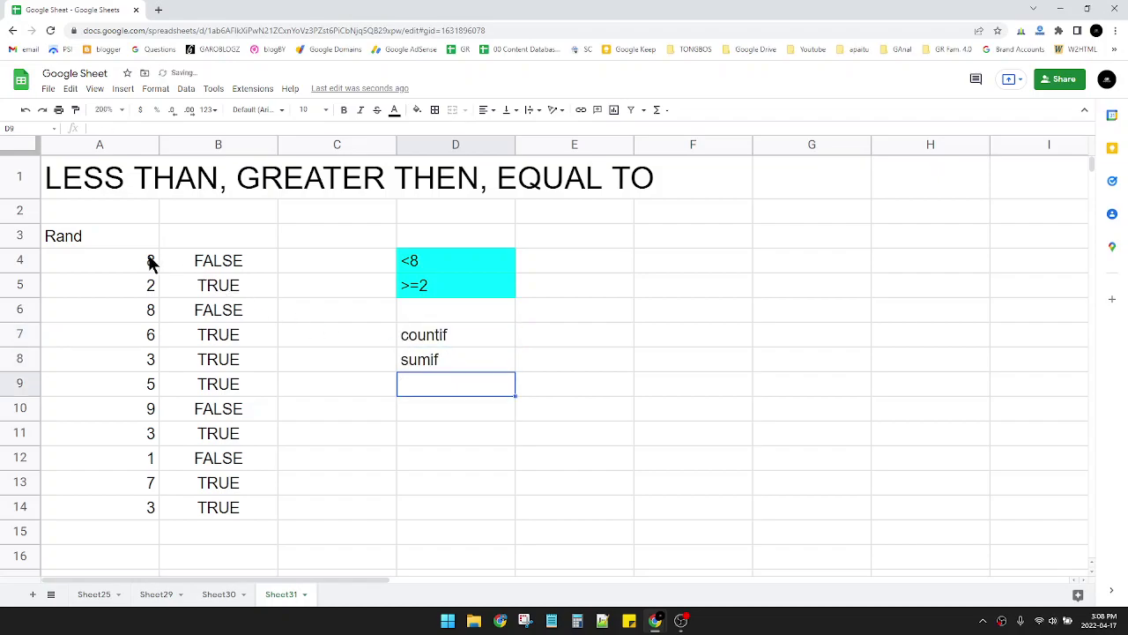
drag(141, 262, 219, 530)
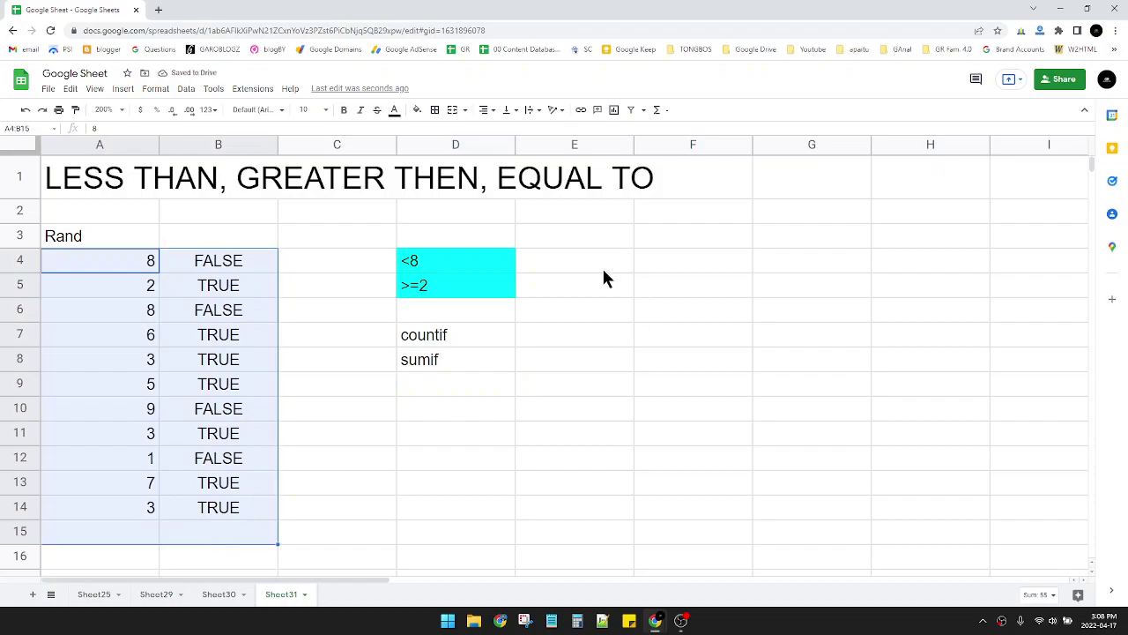
Enter =COUNTIF(B4:B14,TRUE()) in E7, returning 7
click(574, 338)
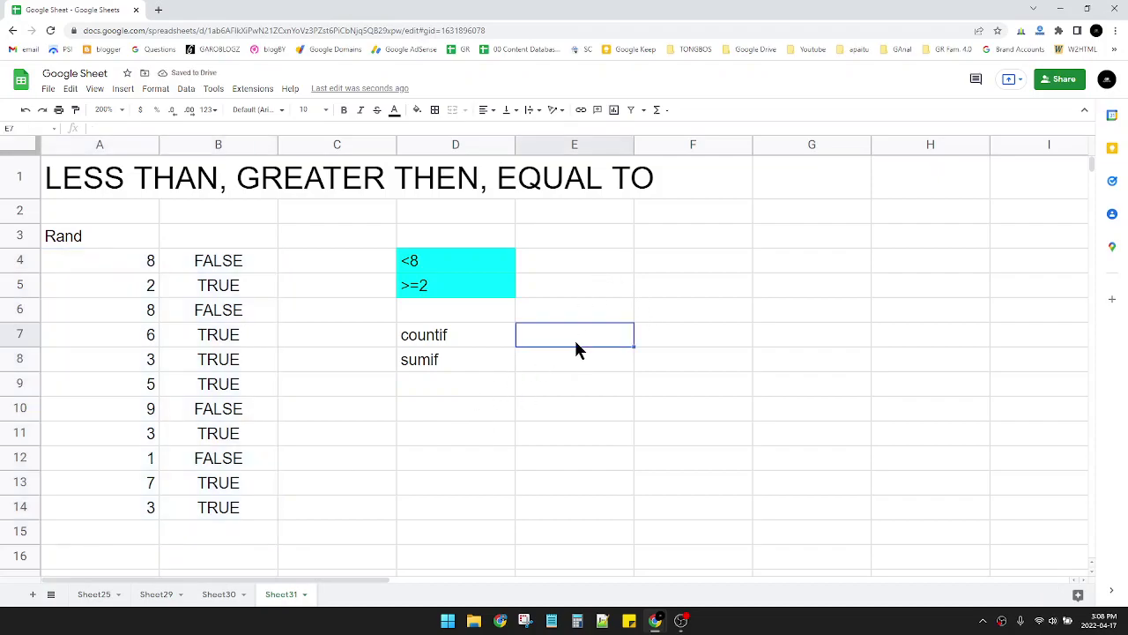
text(=count)
key(Down)
key(Down)
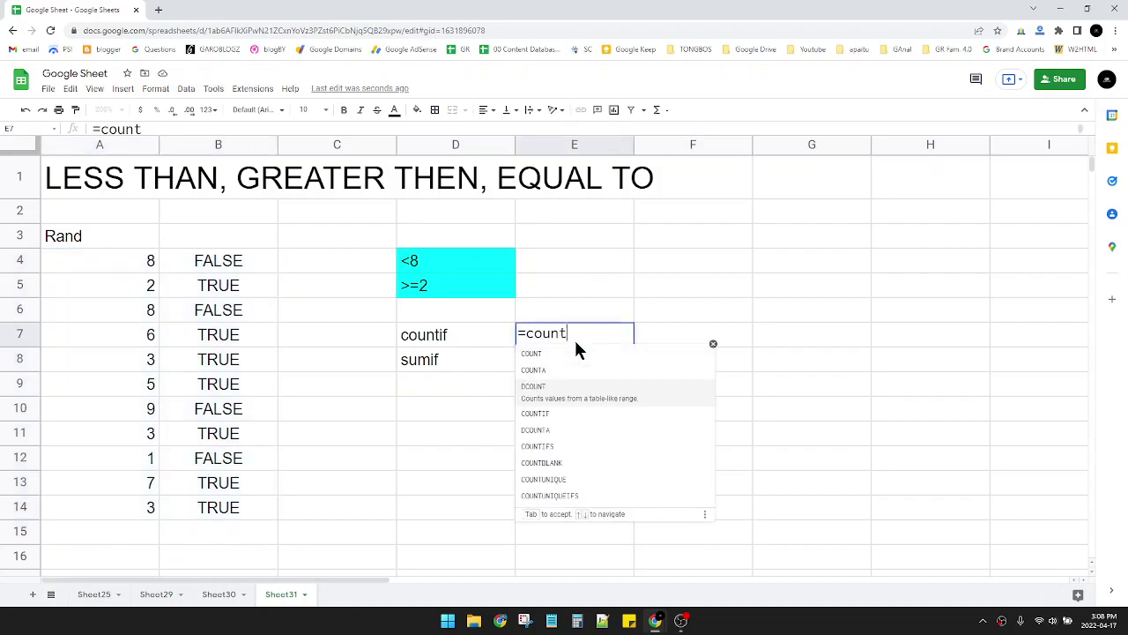
key(Tab)
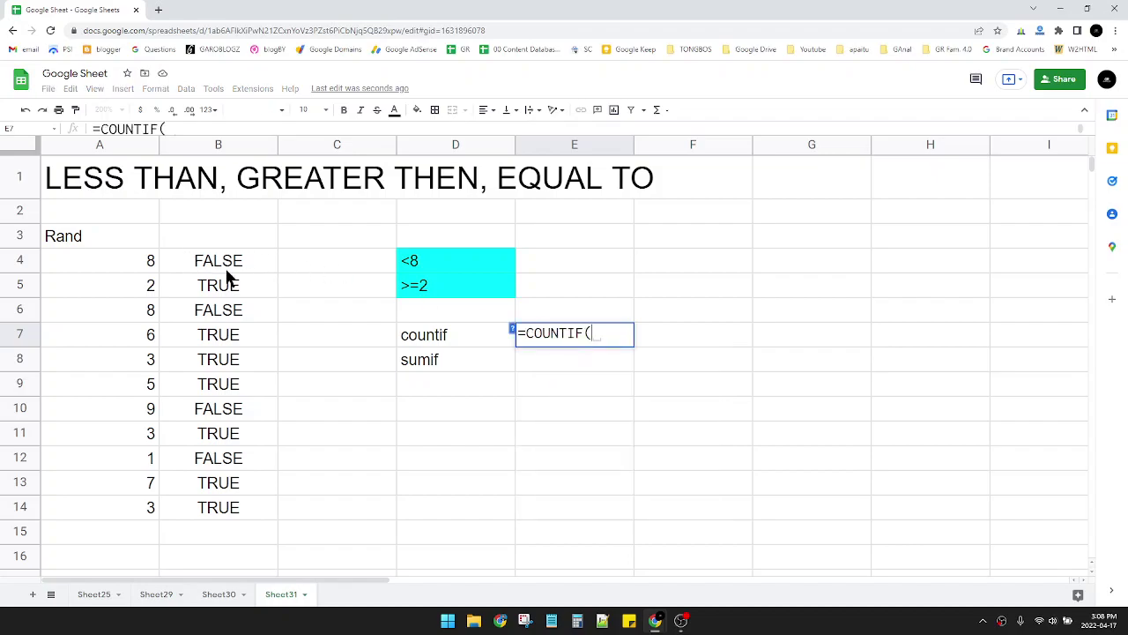
drag(227, 270, 201, 520)
text(,)
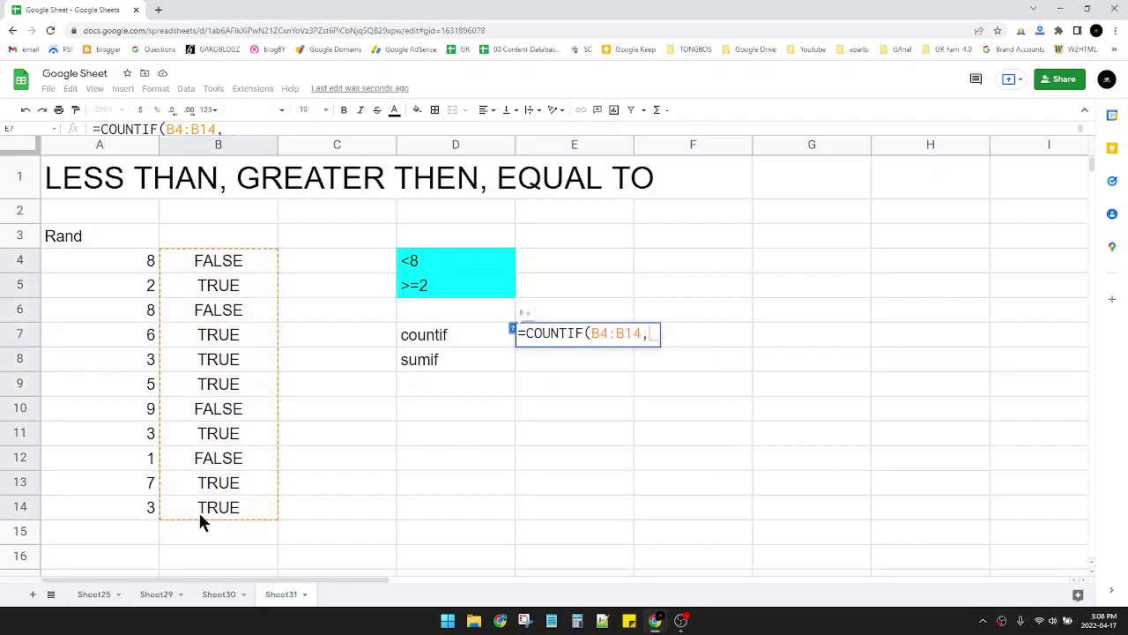
text(true())
key(Return)
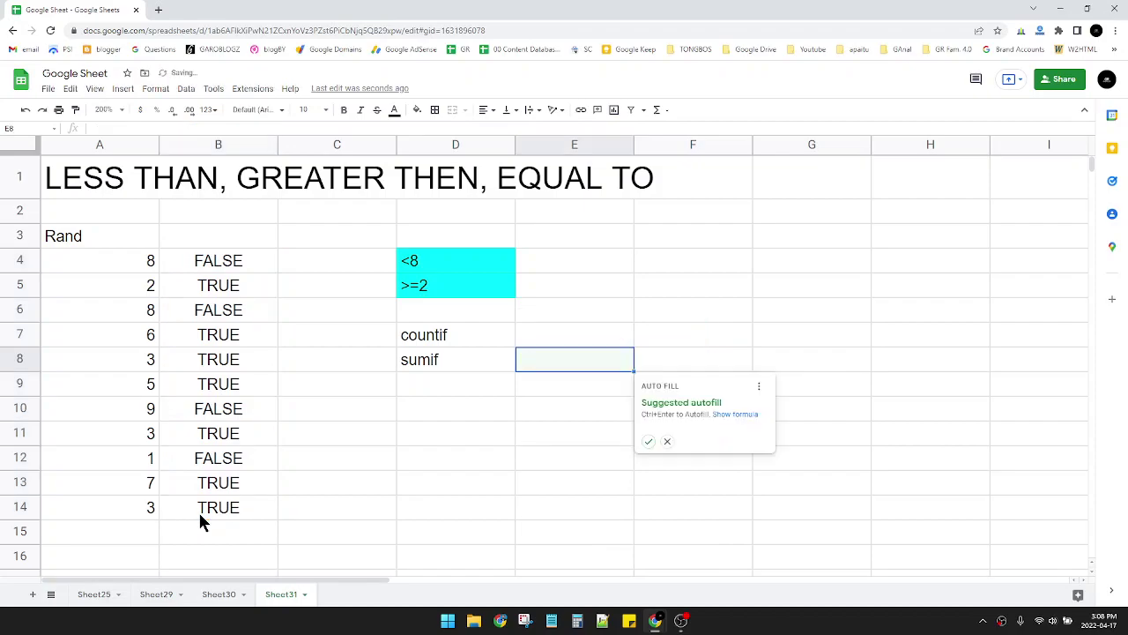
key(Escape)
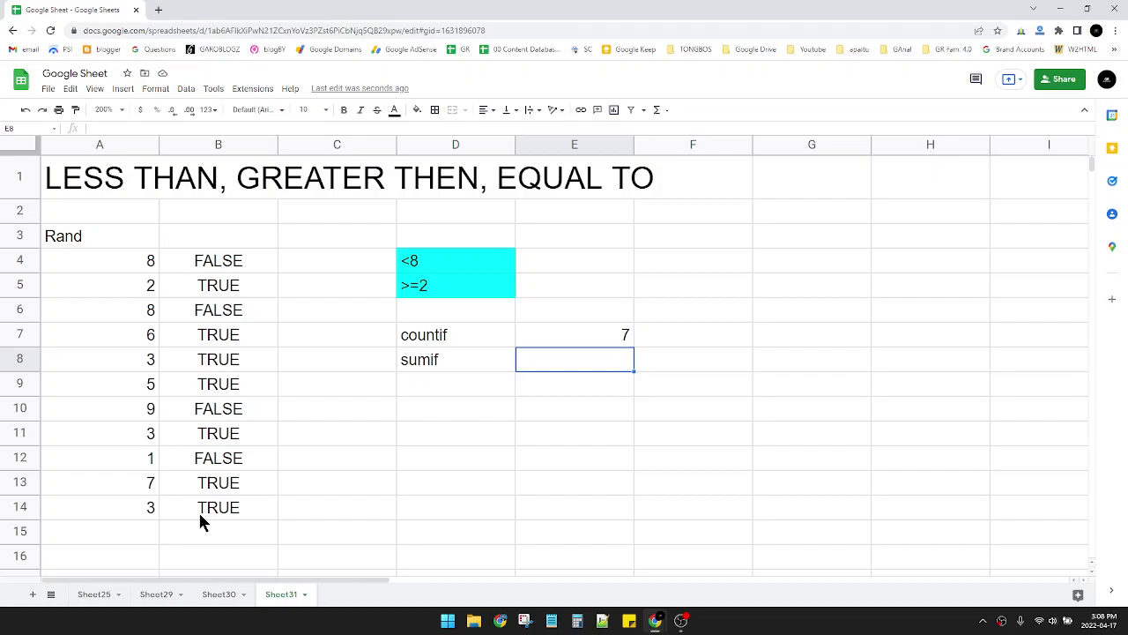
Start a SUMIF formula in E8, correcting the accidental SUMIFS choice
text(=sumifs)
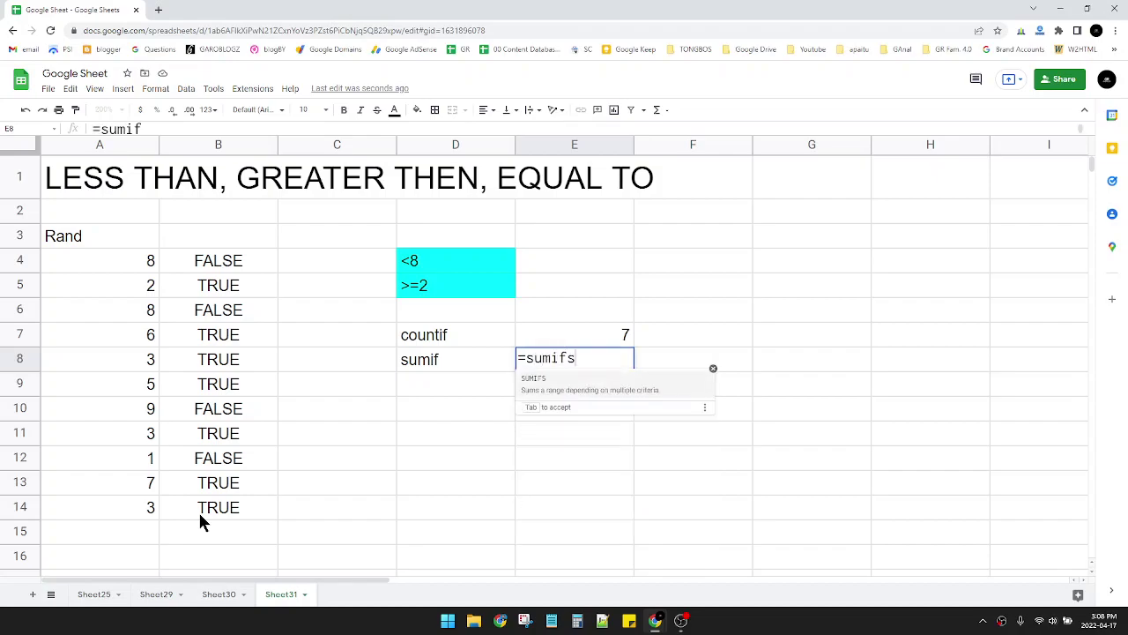
key(Tab)
key(BackSpace)
key(BackSpace)
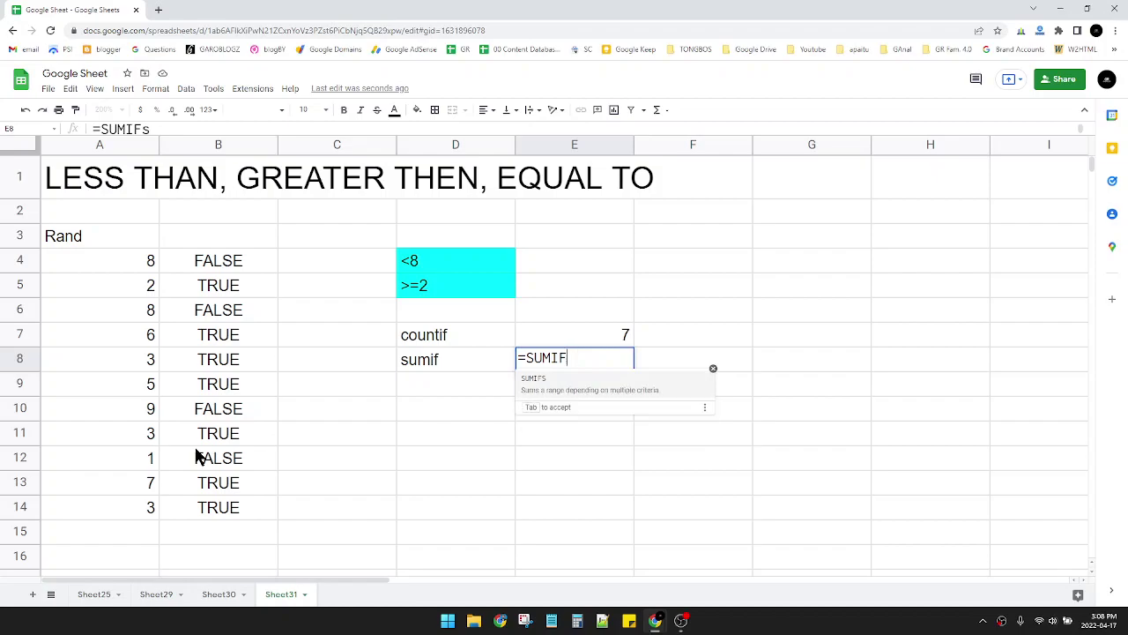
key(Tab)
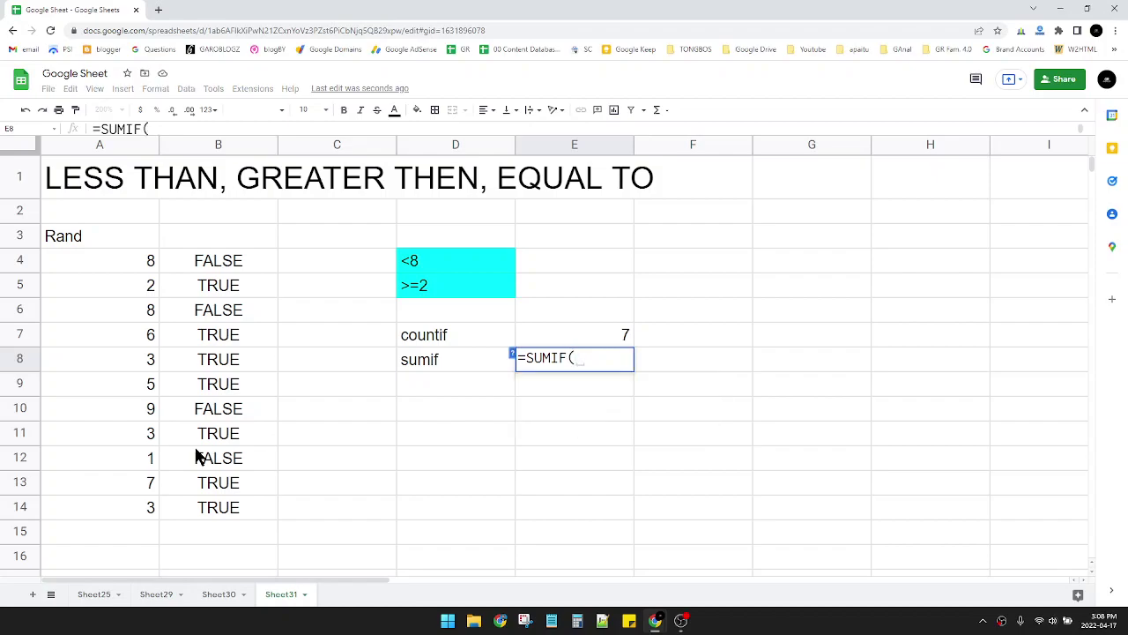
click(511, 353)
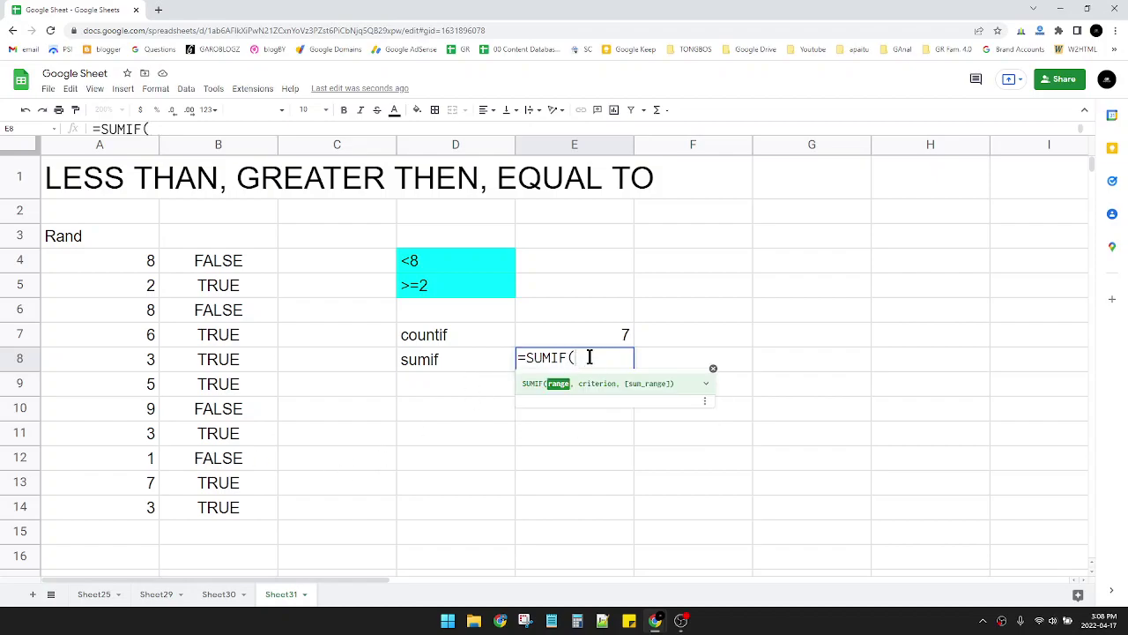
drag(131, 256, 119, 516)
text(,)
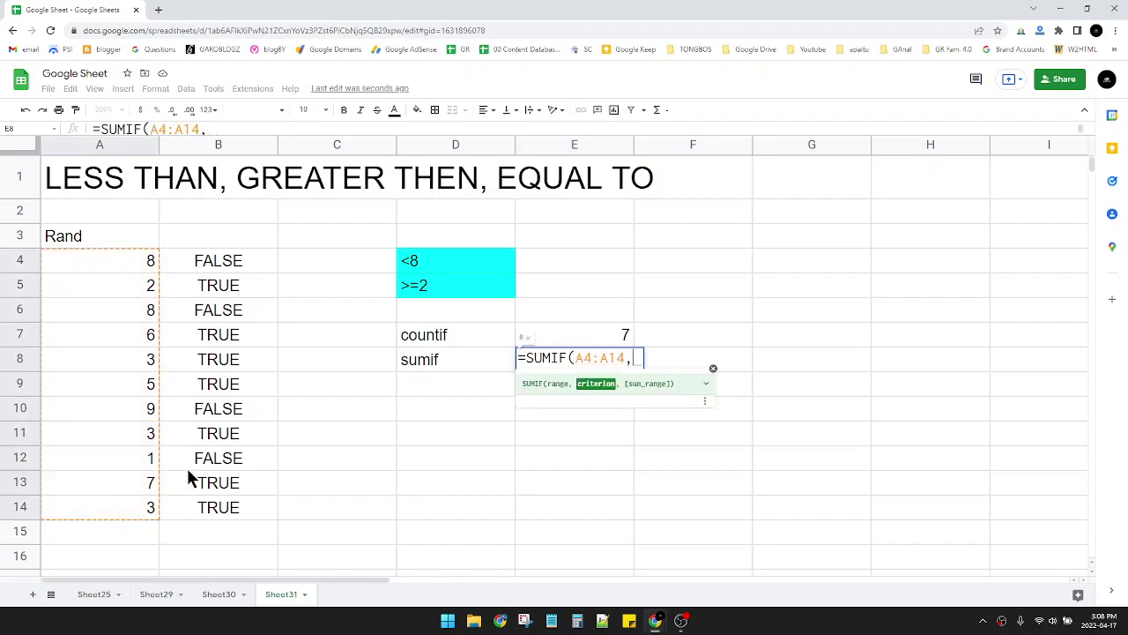
key(BackSpace)
key(BackSpace)
key(BackSpace)
key(BackSpace)
key(BackSpace)
key(BackSpace)
key(BackSpace)
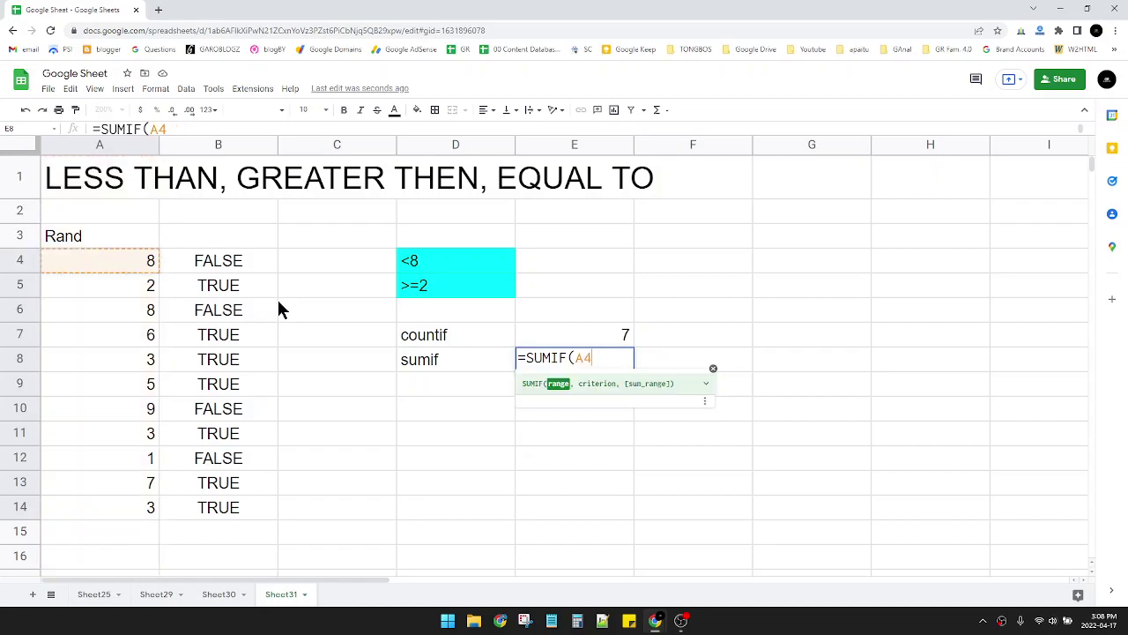
Complete =SUMIF(B4:B14,TRUE(),A4:A14) in E8, giving a total of 29
drag(236, 262, 236, 516)
text(,"TRUE)
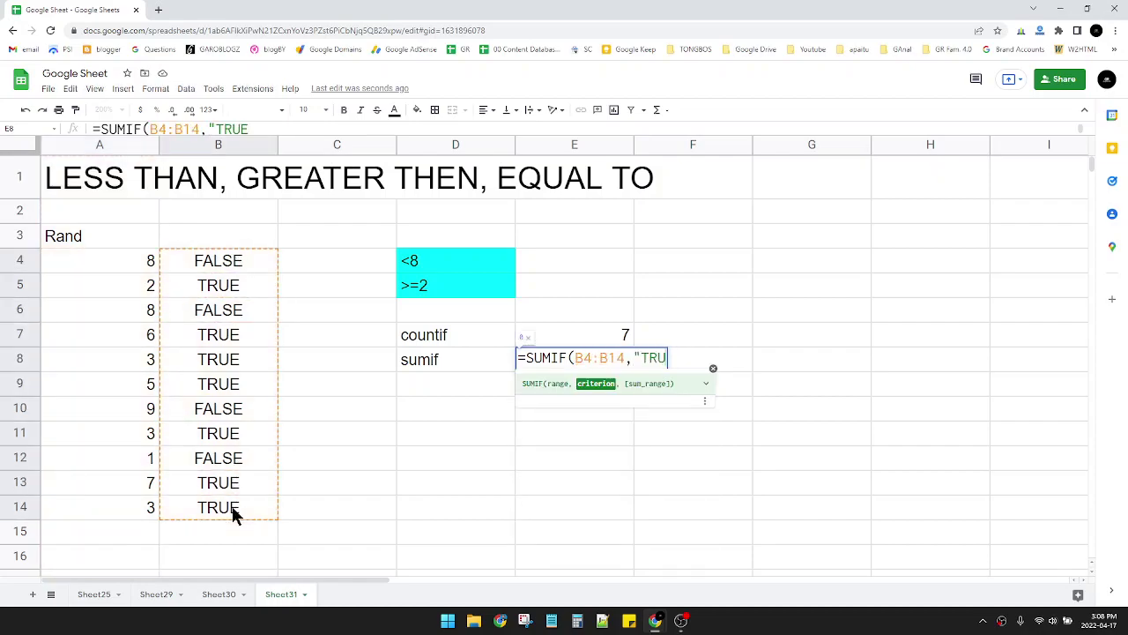
key(BackSpace)
key(BackSpace)
key(BackSpace)
key(BackSpace)
key(BackSpace)
text(TRUE(),)
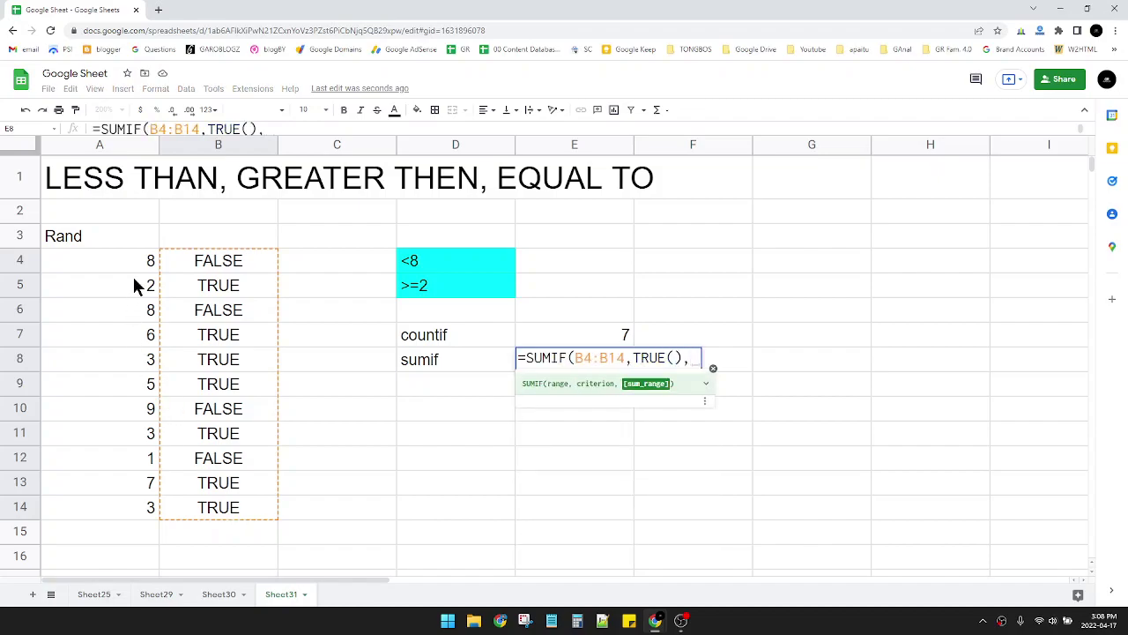
drag(129, 265, 131, 525)
text())
key(Return)
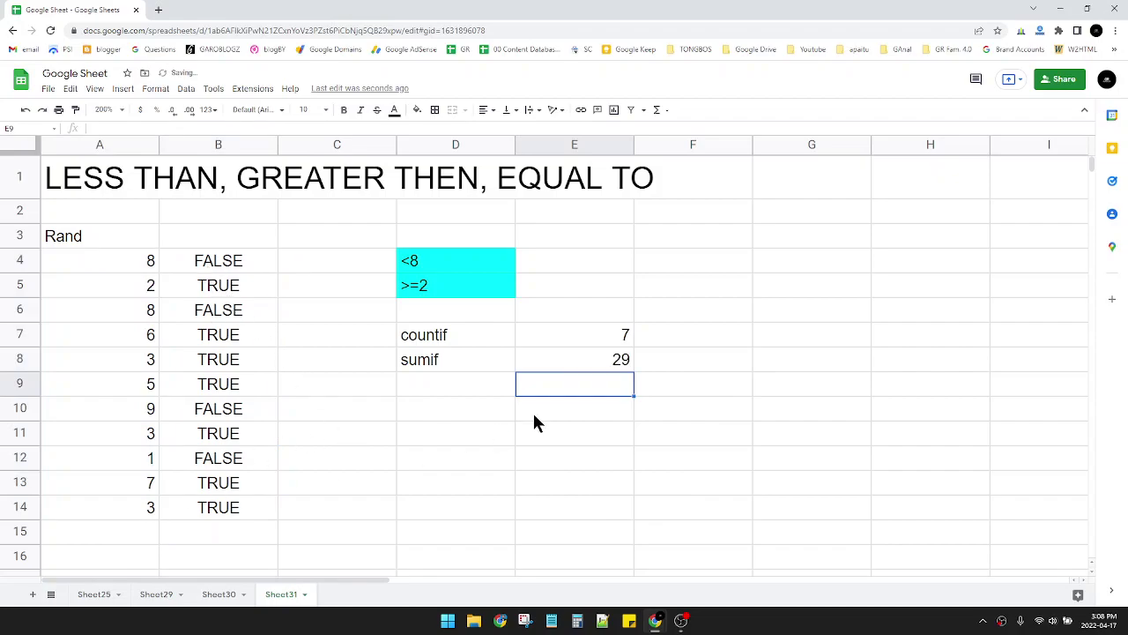
Start a COUNTIFS formula in cell F7
click(667, 342)
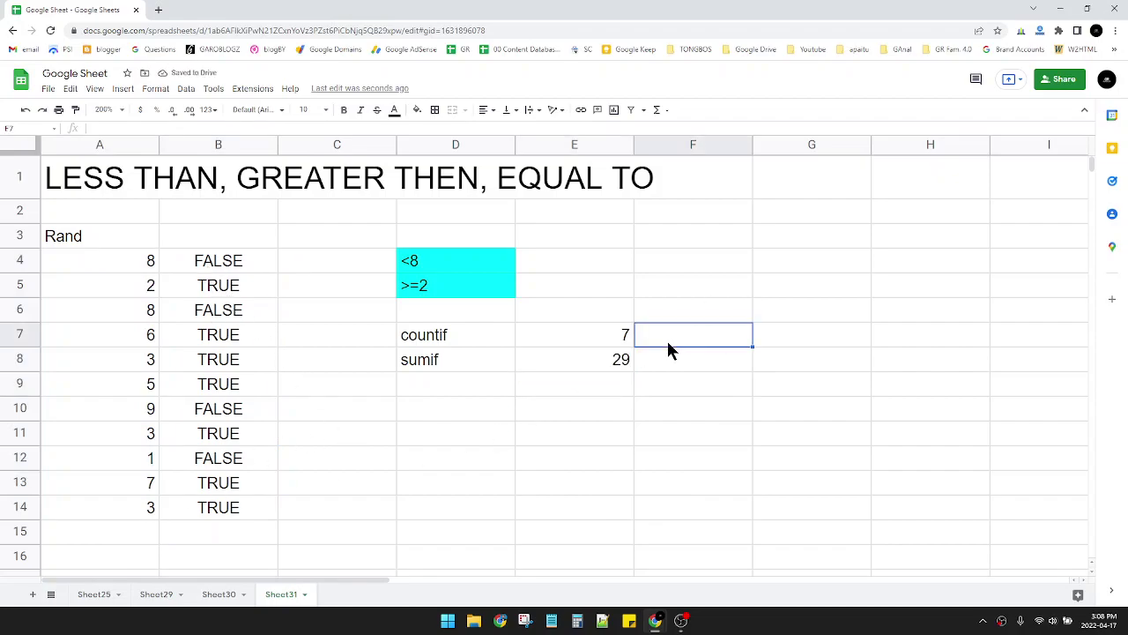
drag(238, 262, 246, 496)
click(680, 343)
text(=ount)
key(BackSpace)
key(BackSpace)
key(BackSpace)
key(BackSpace)
text(count)
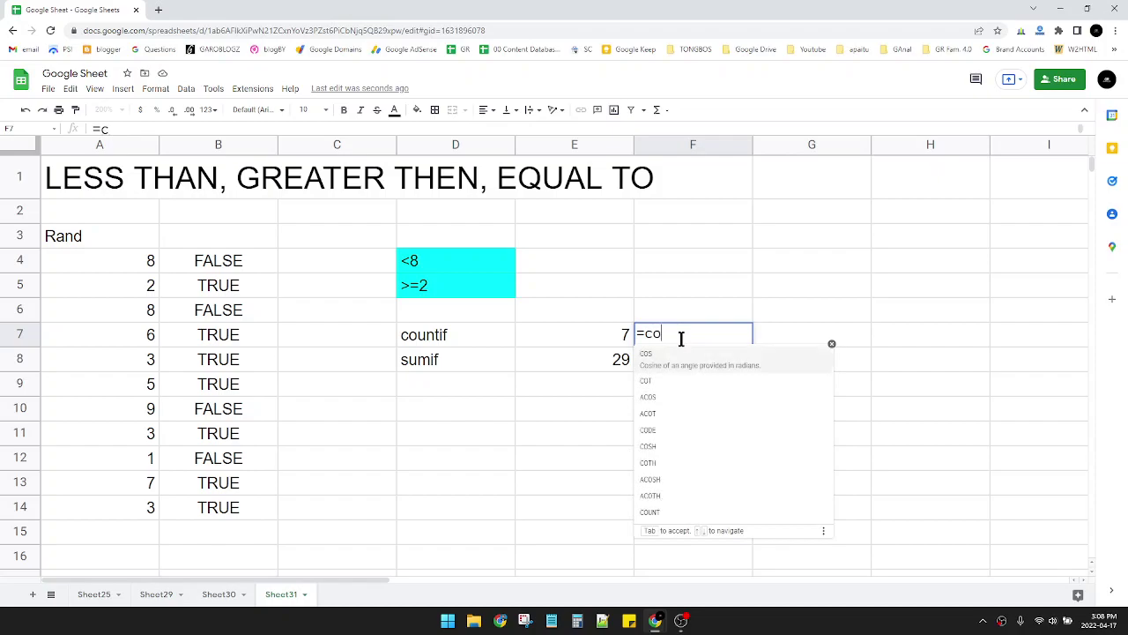
key(Down)
key(Down)
key(Down)
key(Down)
key(Down)
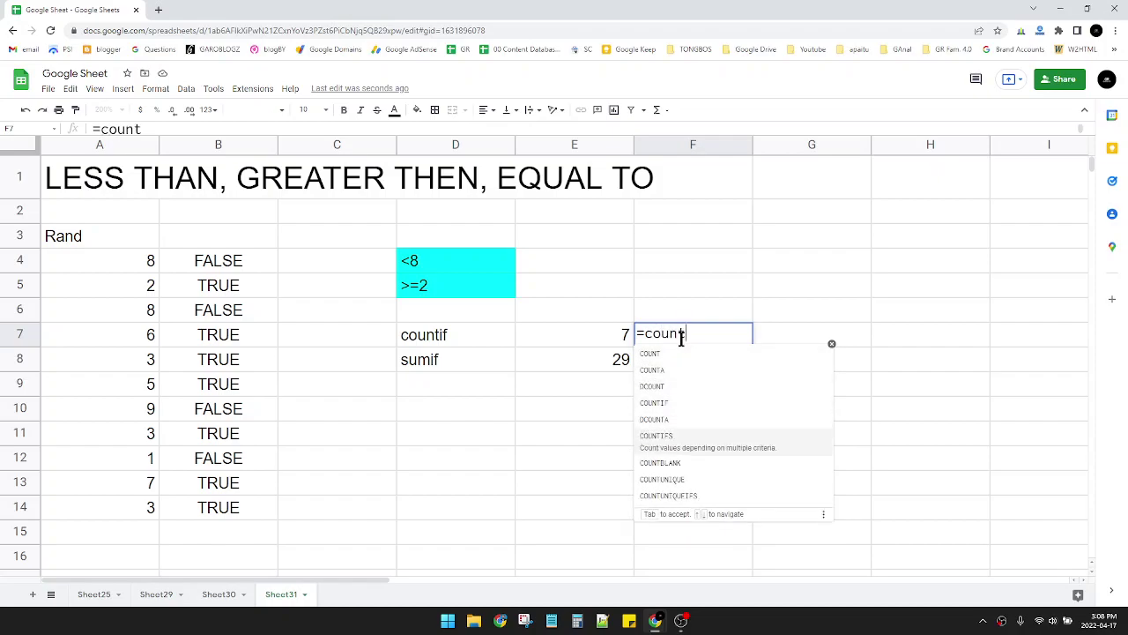
key(Tab)
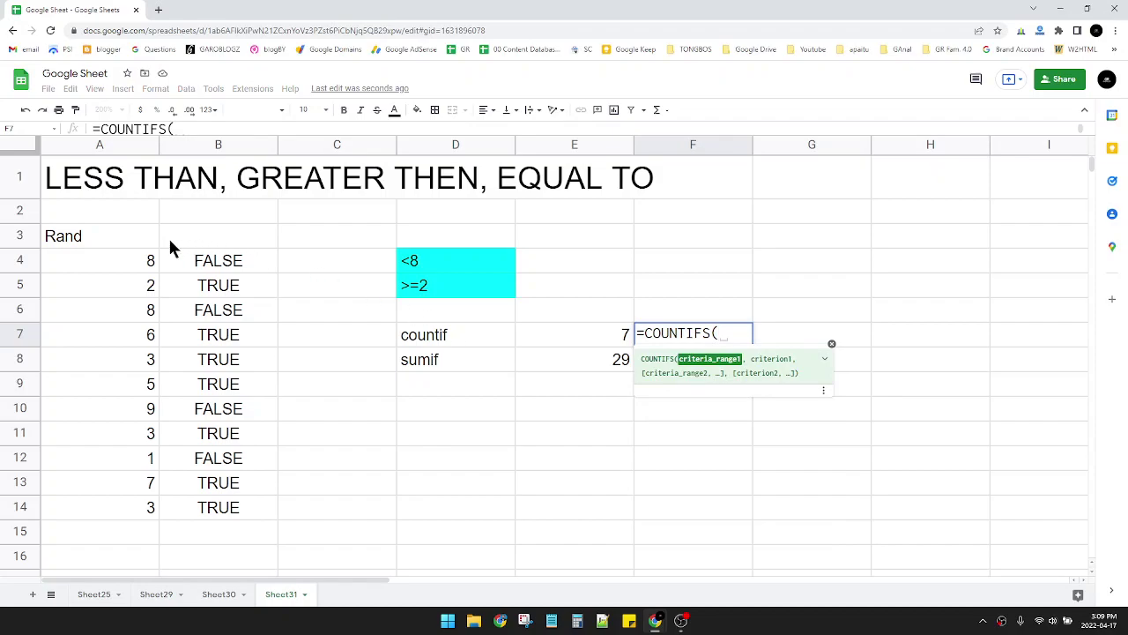
Complete =COUNTIFS(A4:A14,"<"&8,A4:A14,">="&2) in F7, returning 7
drag(130, 268, 97, 511)
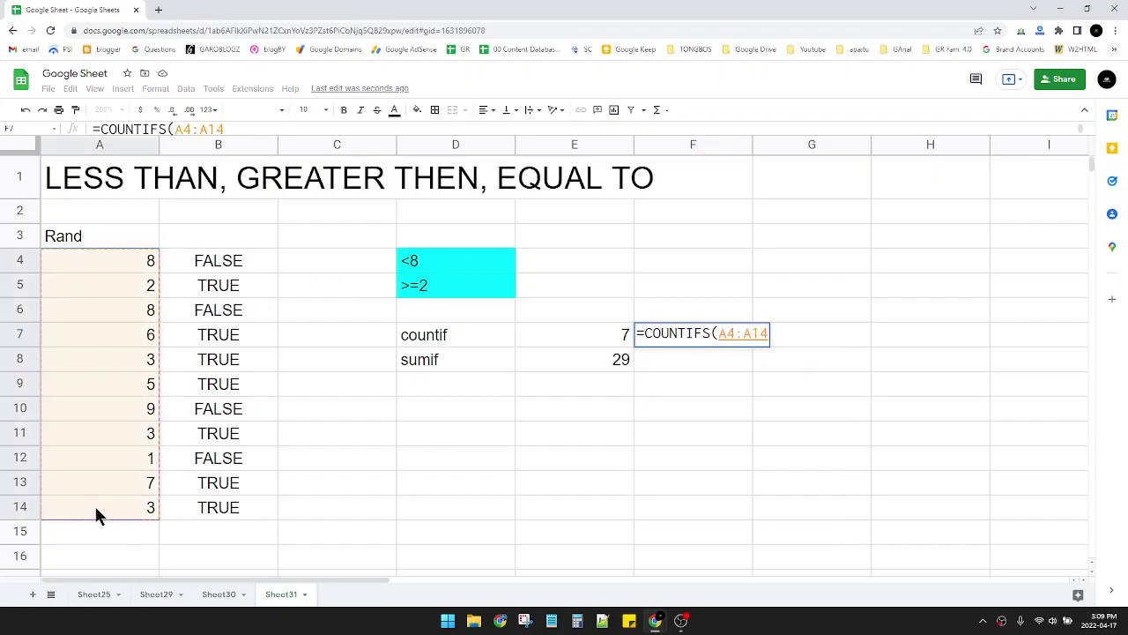
text(,")
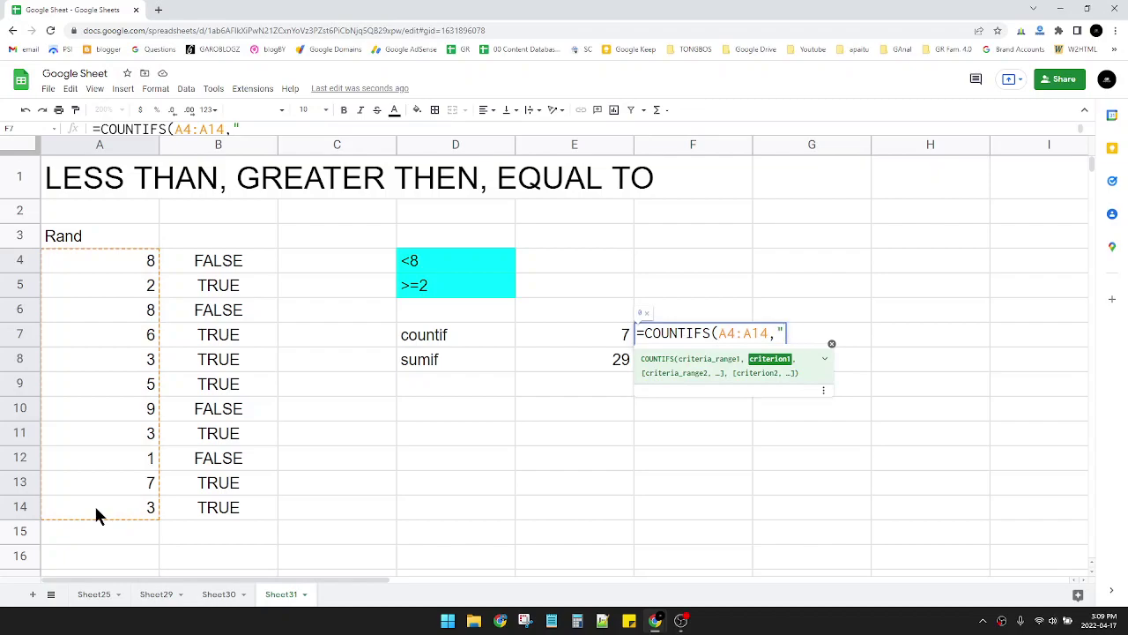
text(<"&)
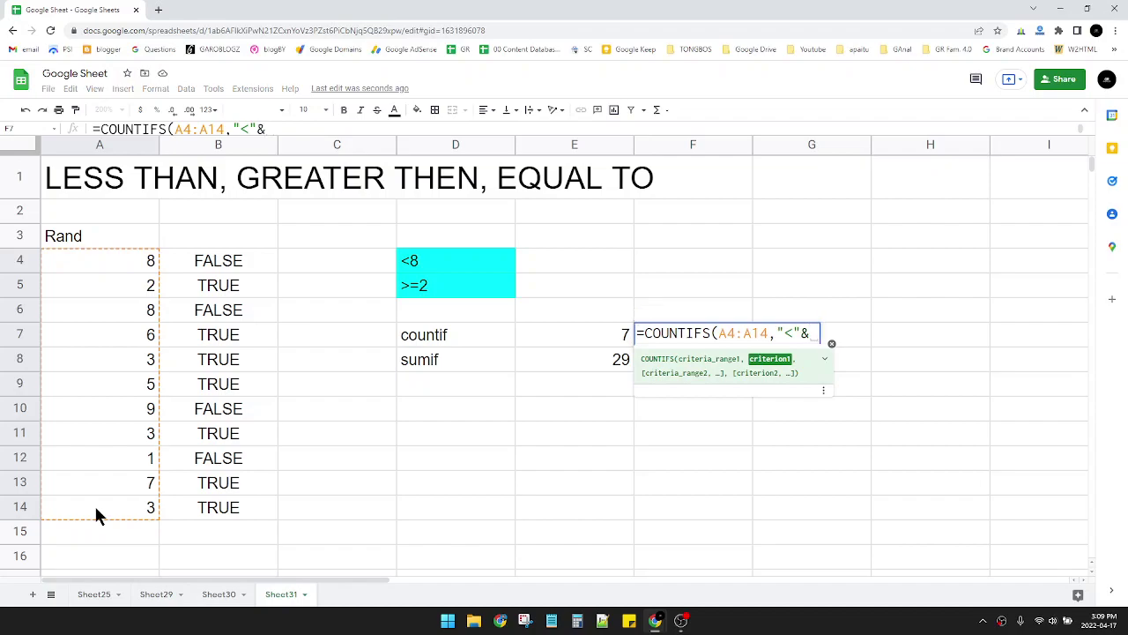
text(8)
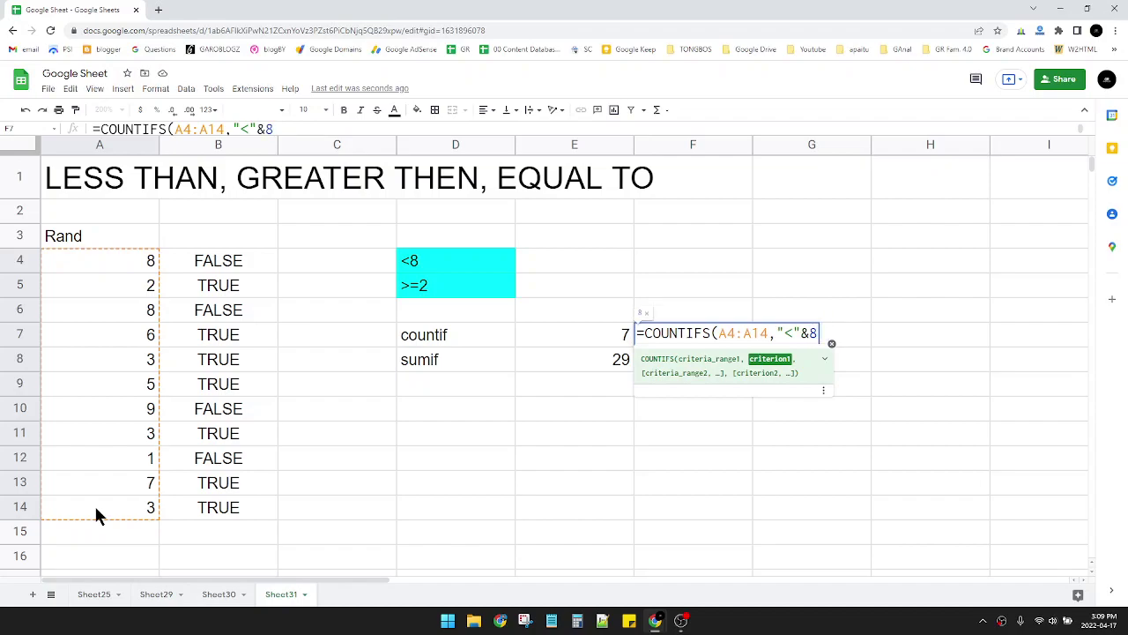
text(,)
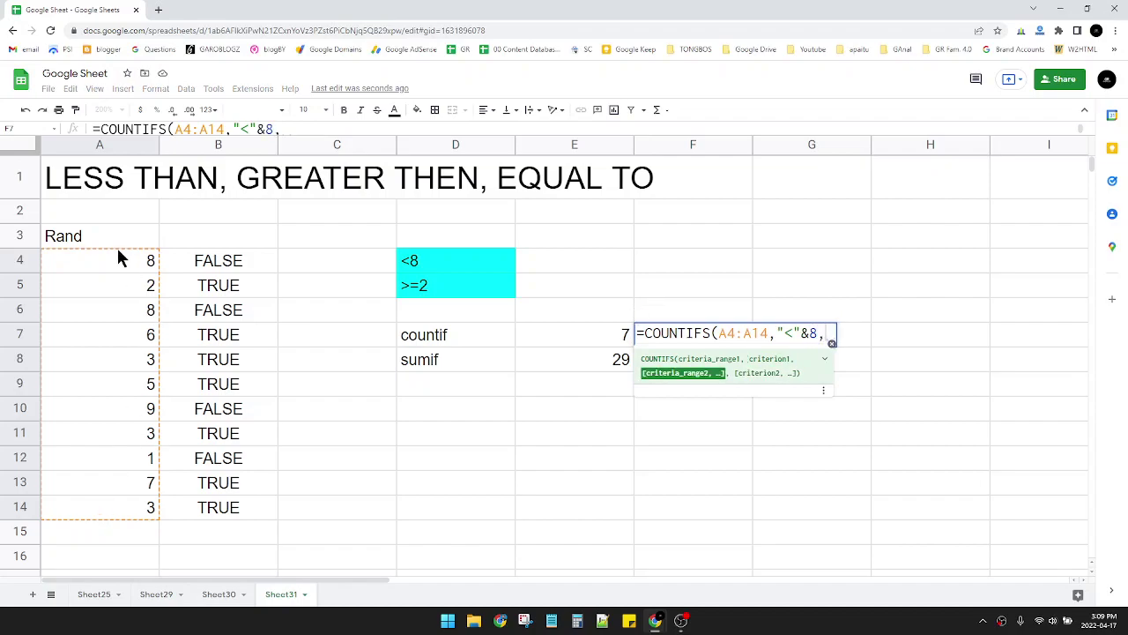
drag(121, 259, 123, 459)
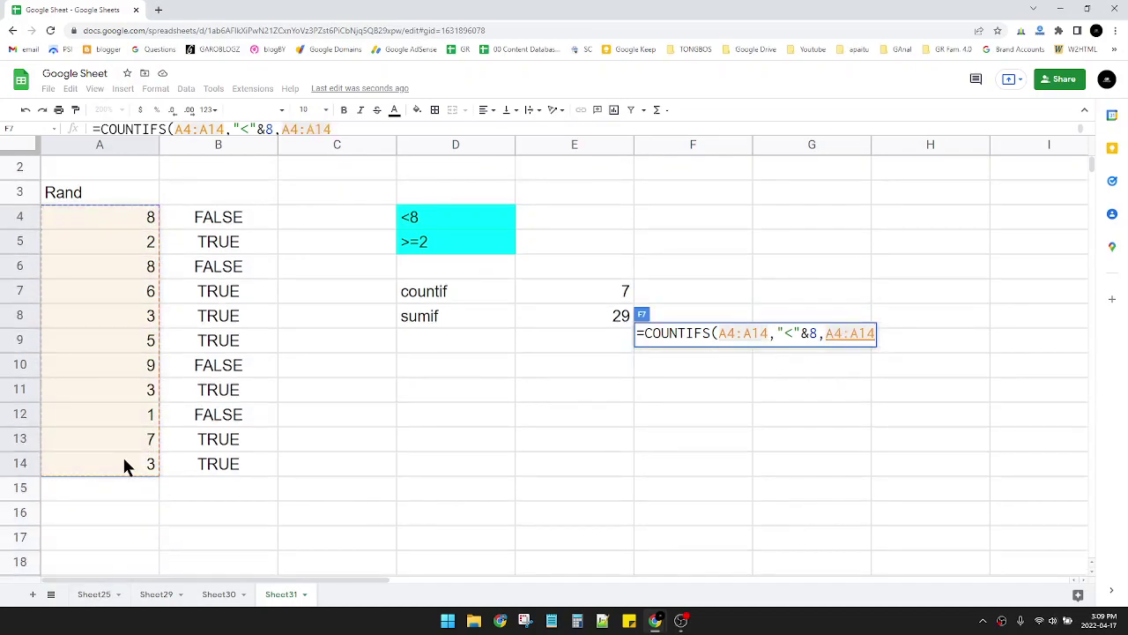
text(,")
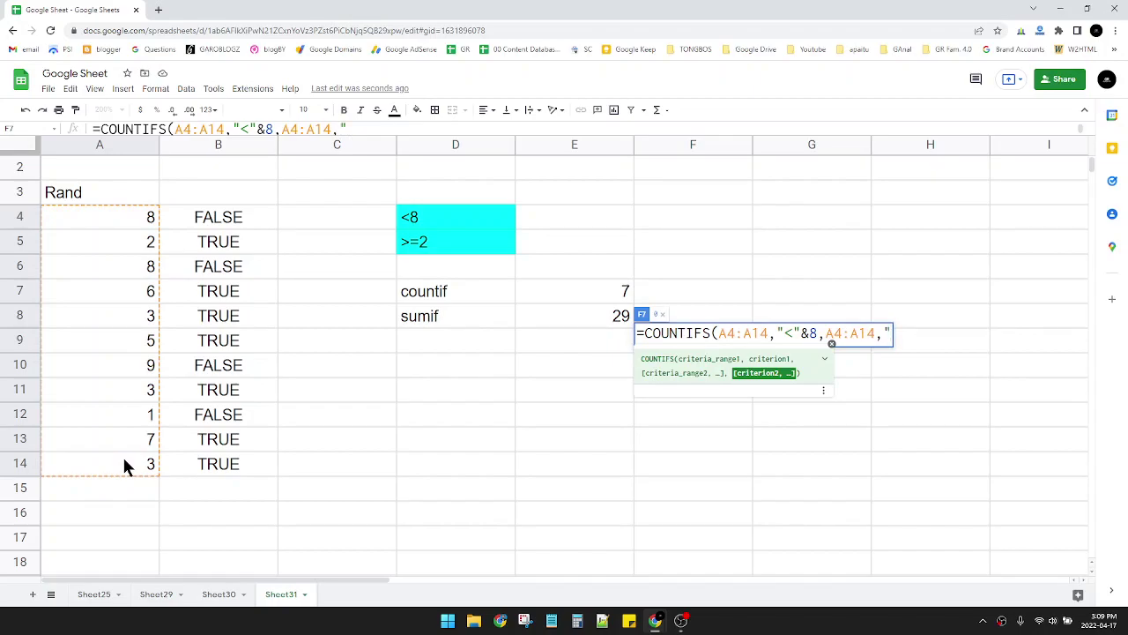
text(>="&)
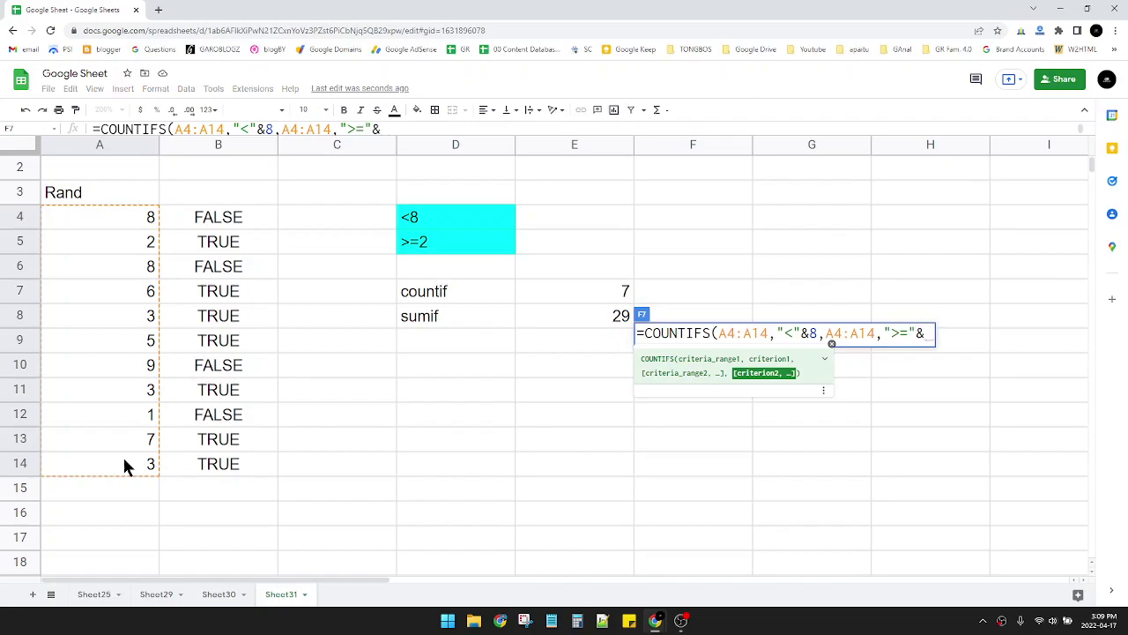
text(2)
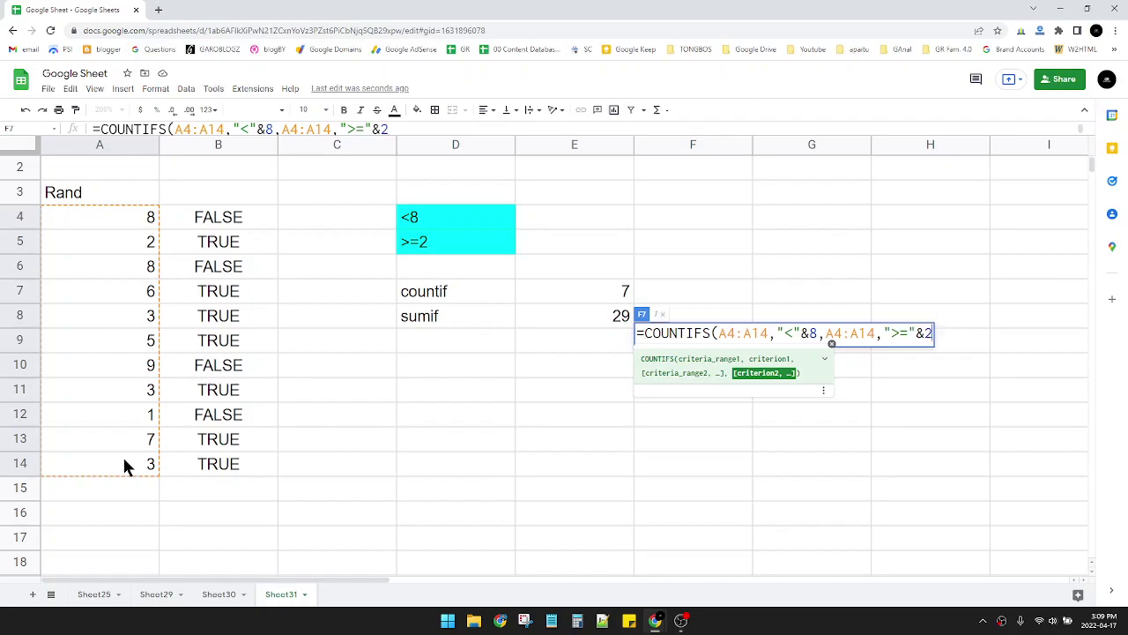
text())
key(Return)
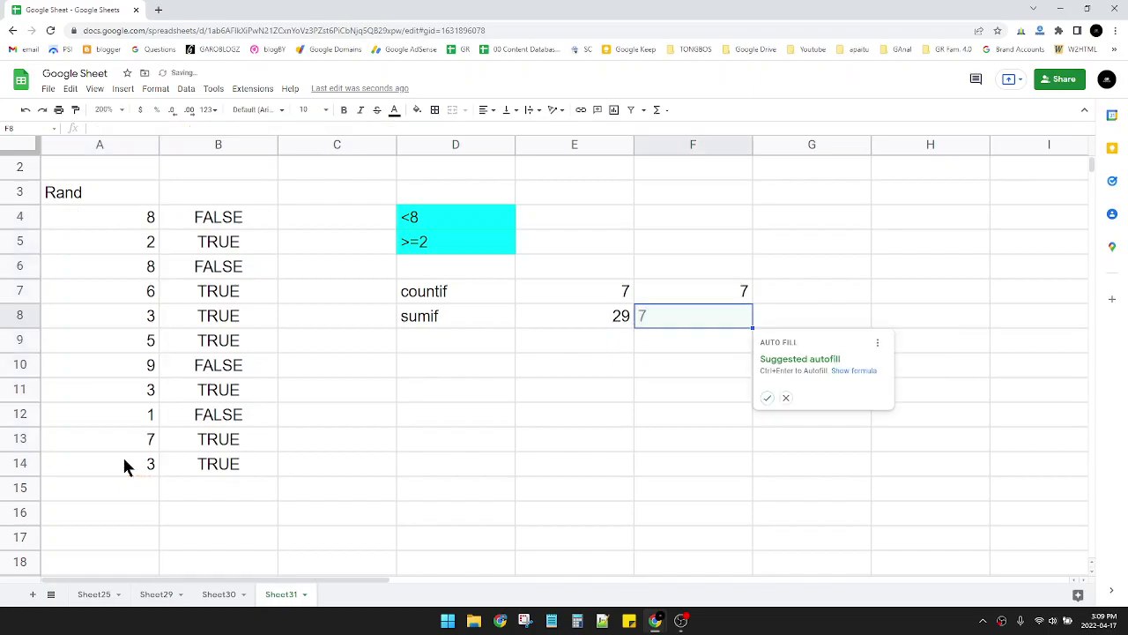
scroll(311, 414, up, 1)
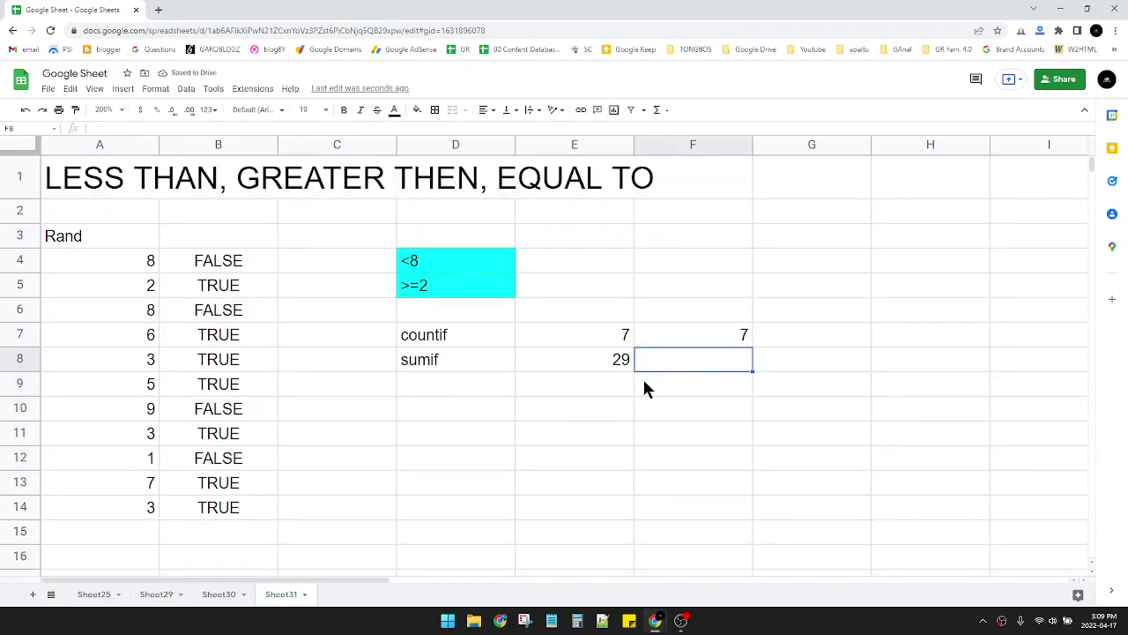
Start a SUMIFS formula in F8 with A4:A14 as the sum range
click(600, 328)
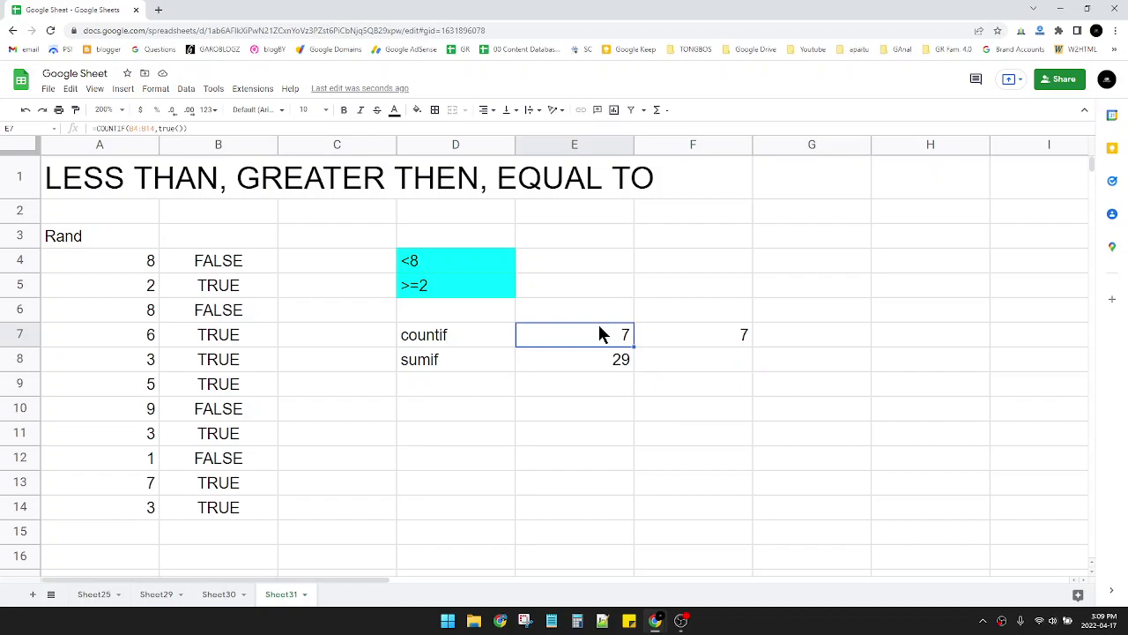
click(700, 356)
text(=sumi)
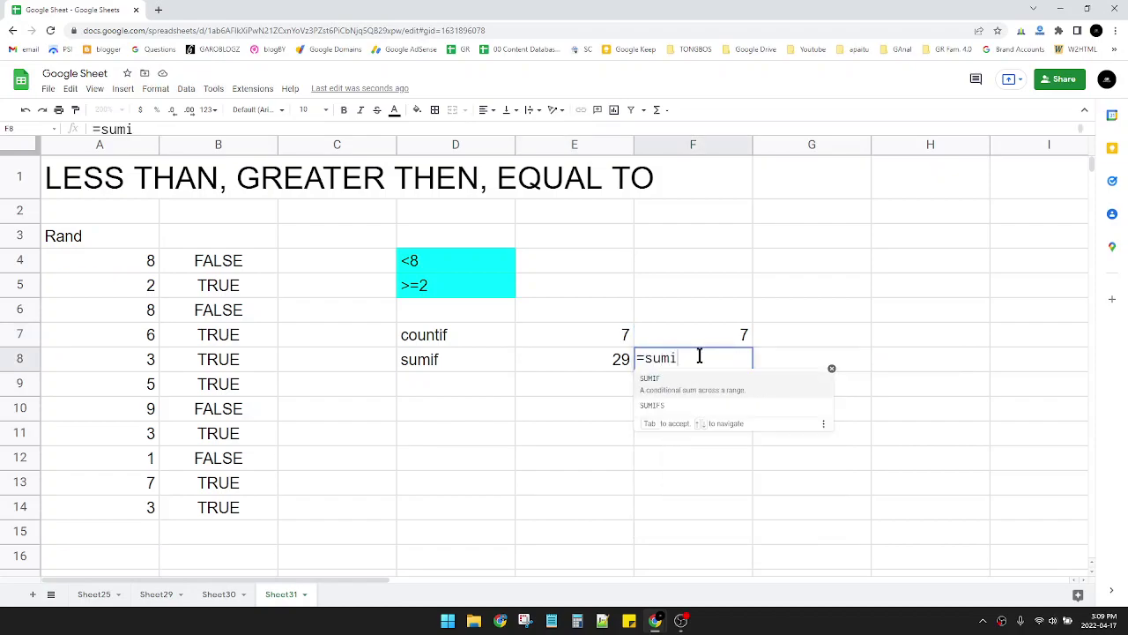
key(Down)
key(Tab)
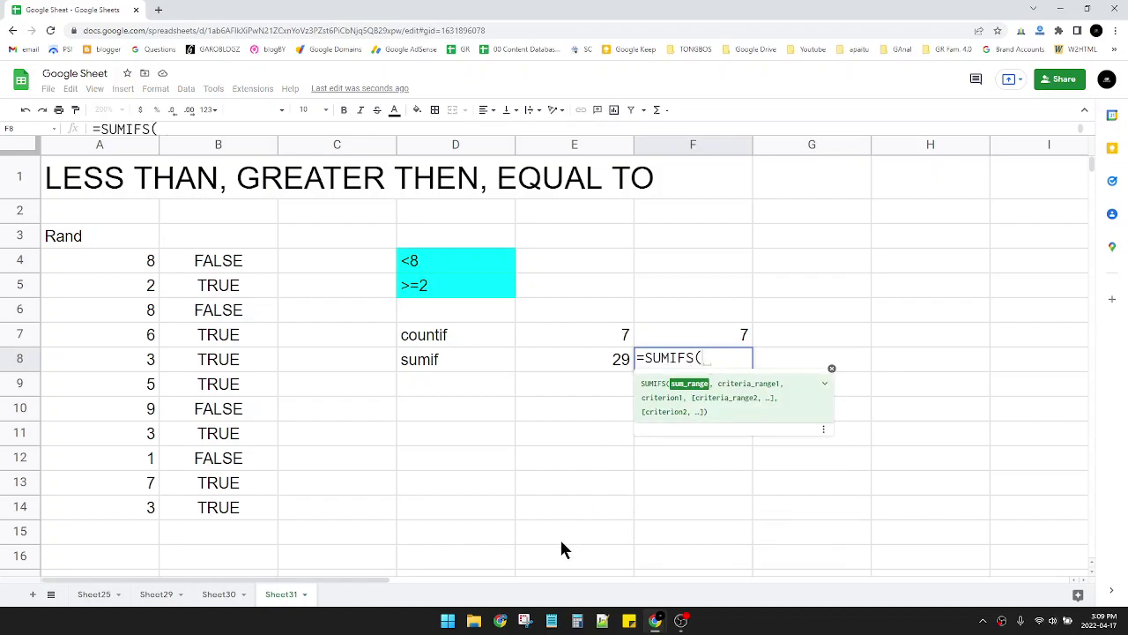
drag(118, 259, 140, 507)
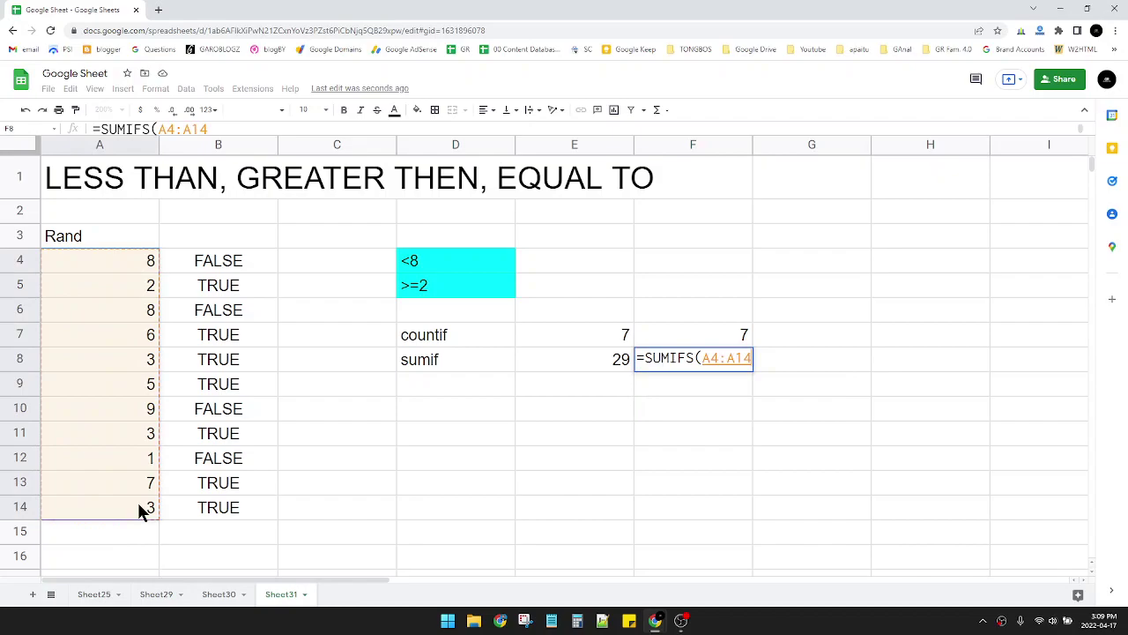
text(,)
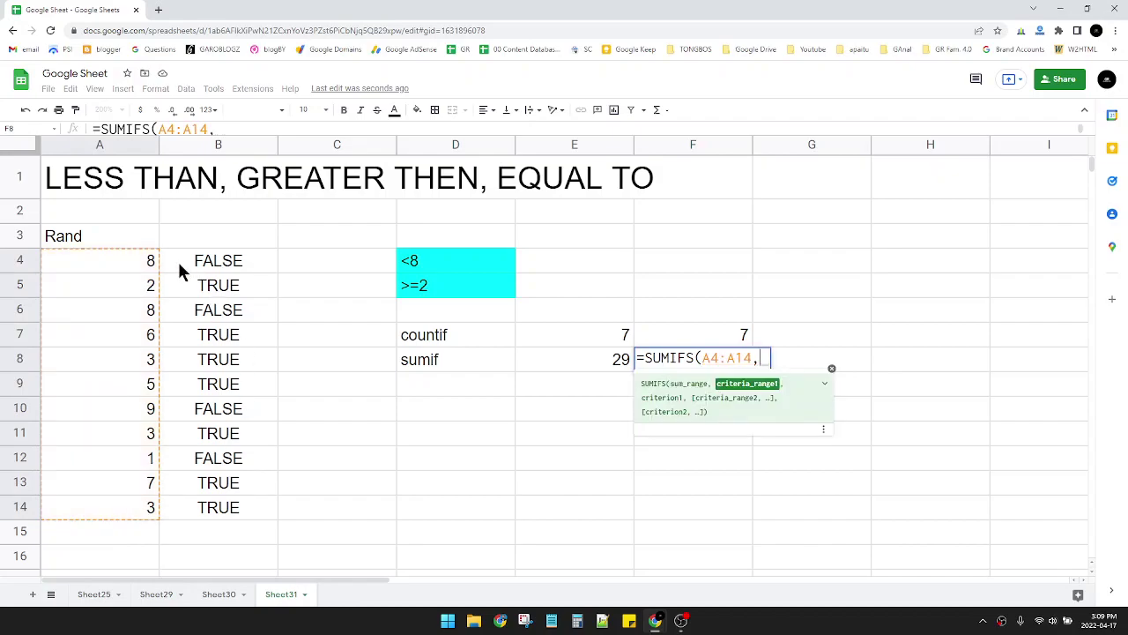
Add criteria A4:A14 "<"&8 and ">="&2 for a total of 29, then select E7:F8
drag(136, 256, 149, 507)
text(,)
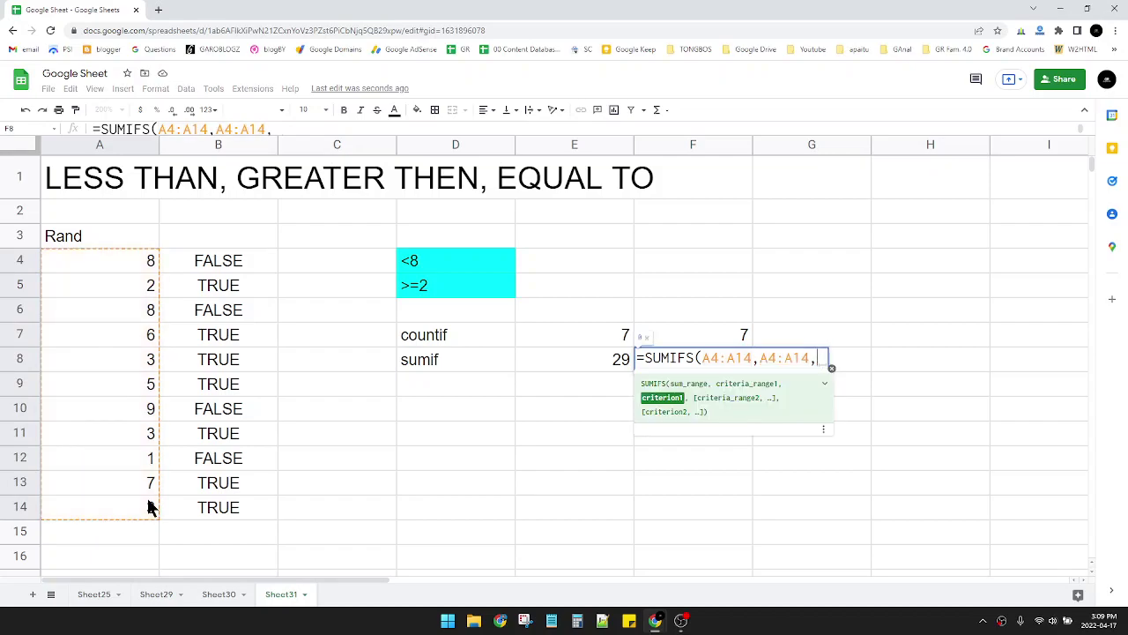
text(")
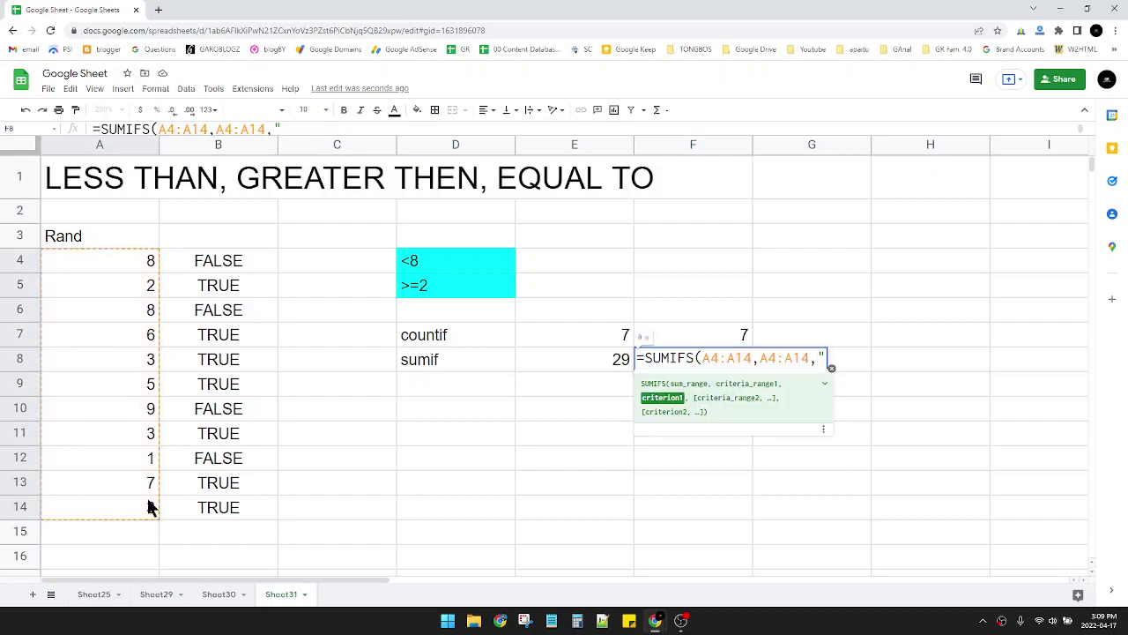
text(<"&)
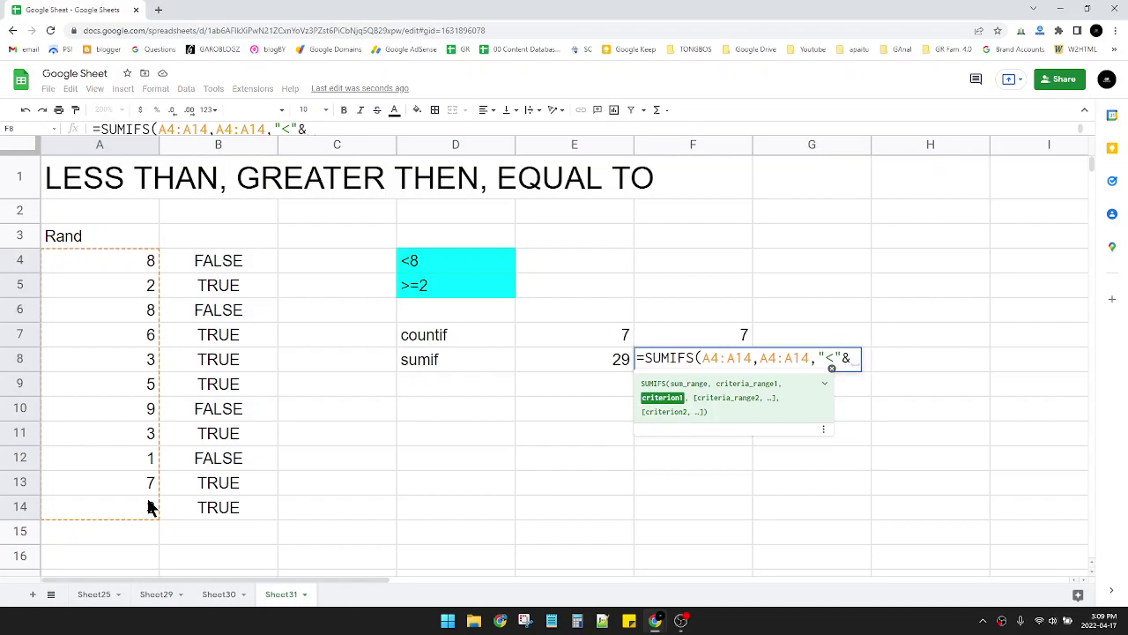
text(8,)
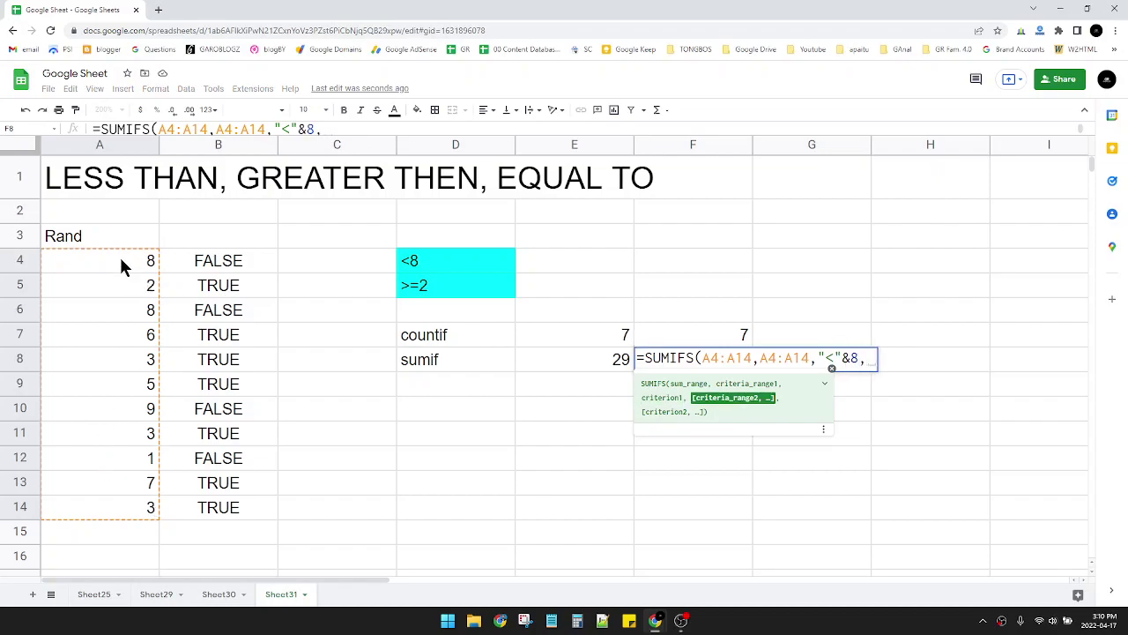
drag(122, 264, 103, 519)
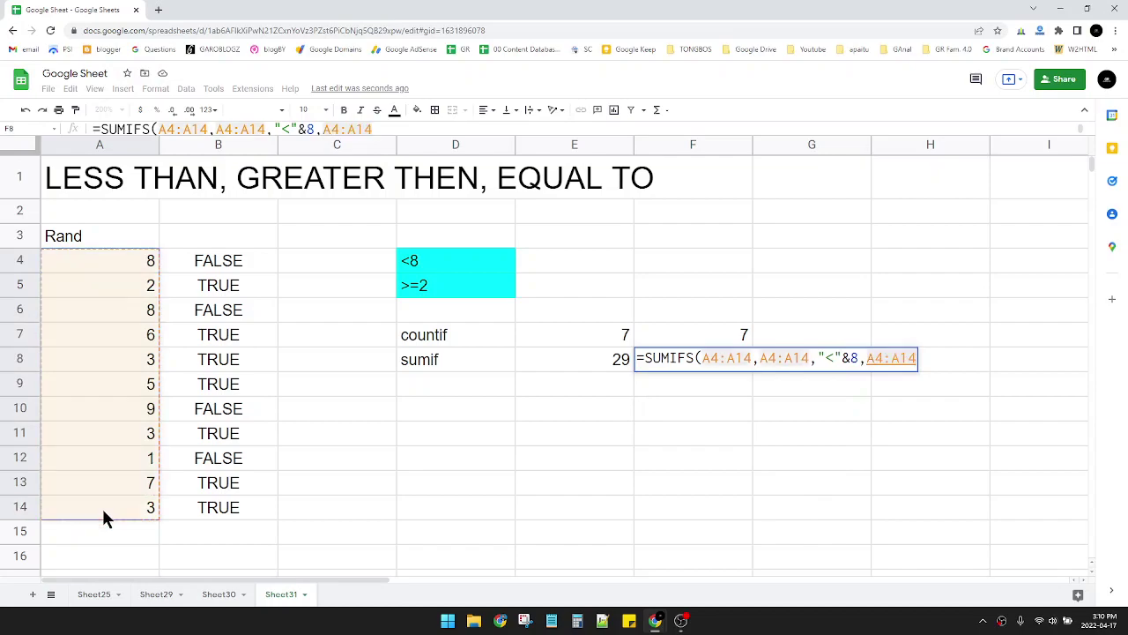
text(,">=")
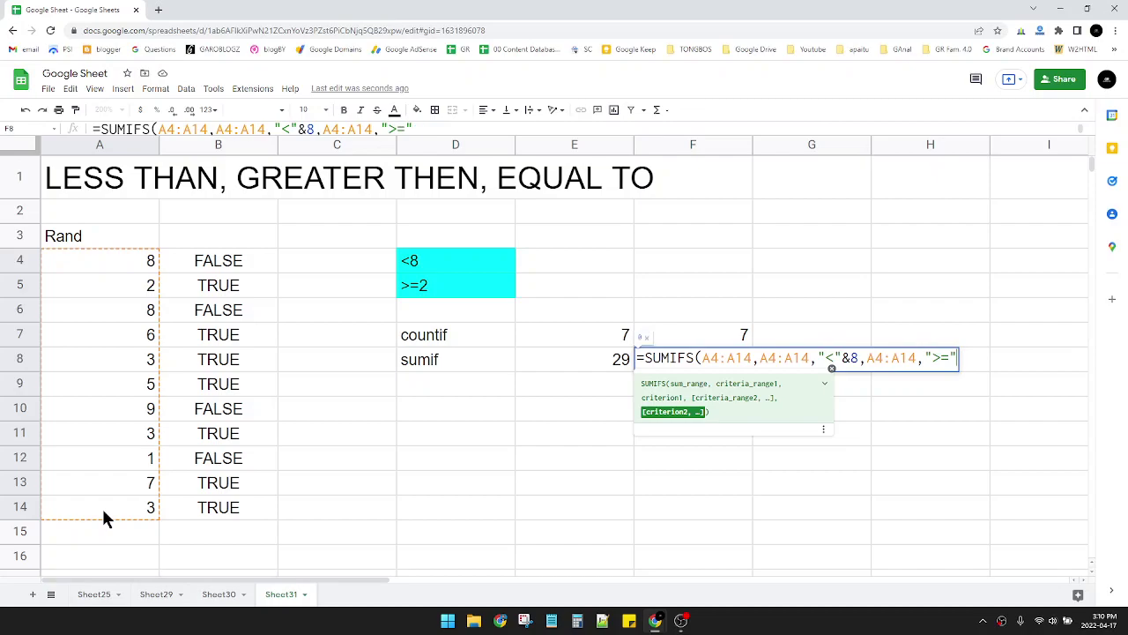
text(&2))
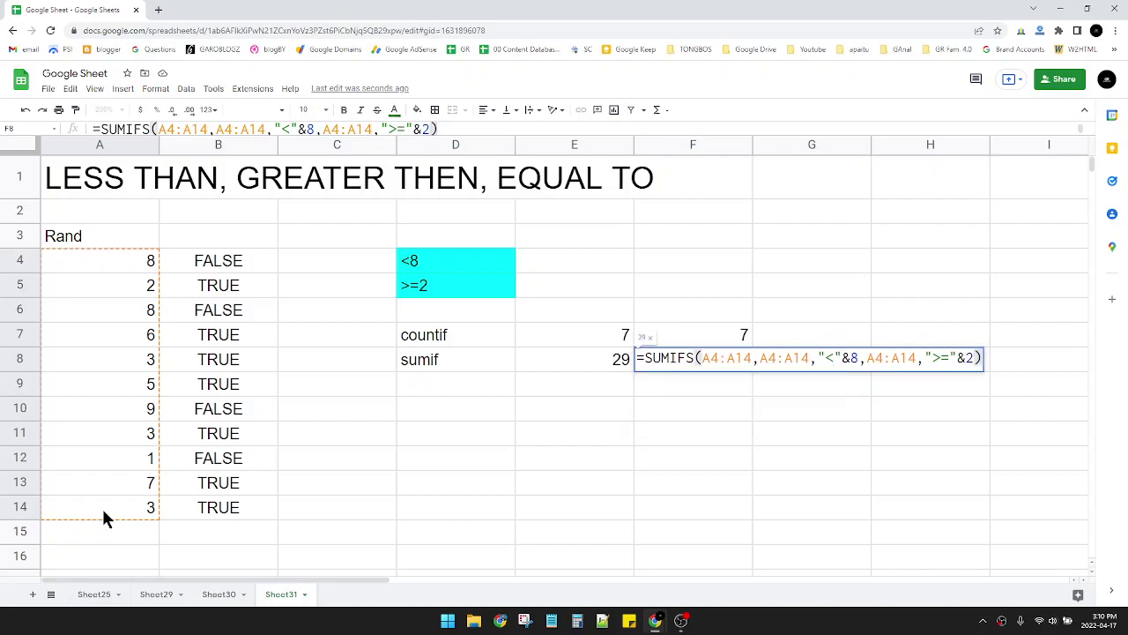
key(Return)
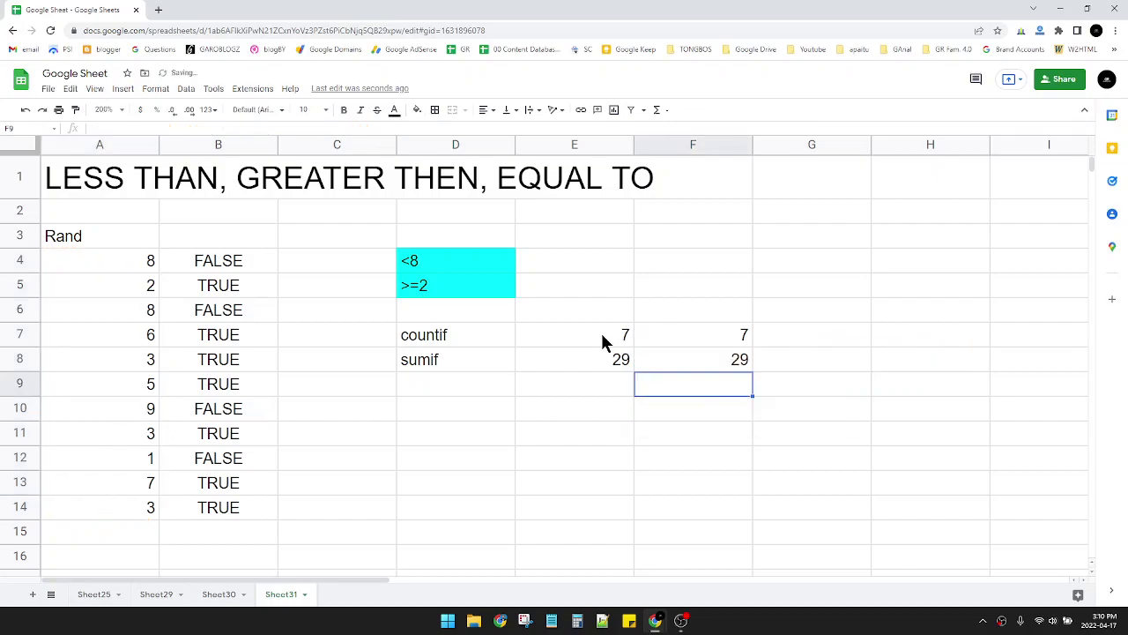
drag(603, 339, 717, 359)
click(611, 433)
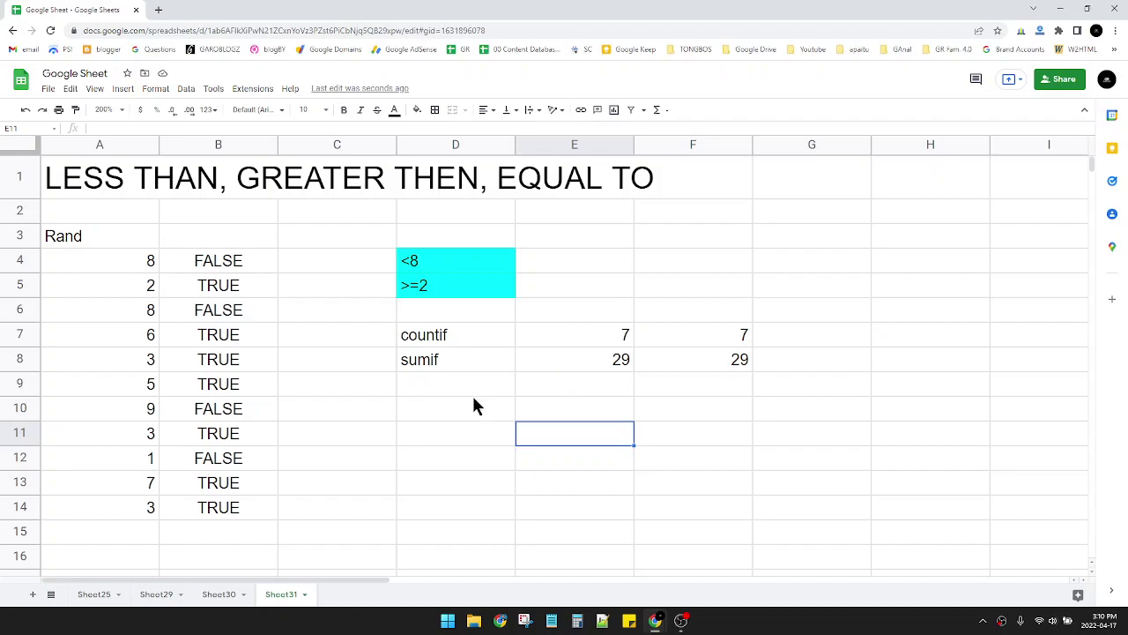
click(430, 410)
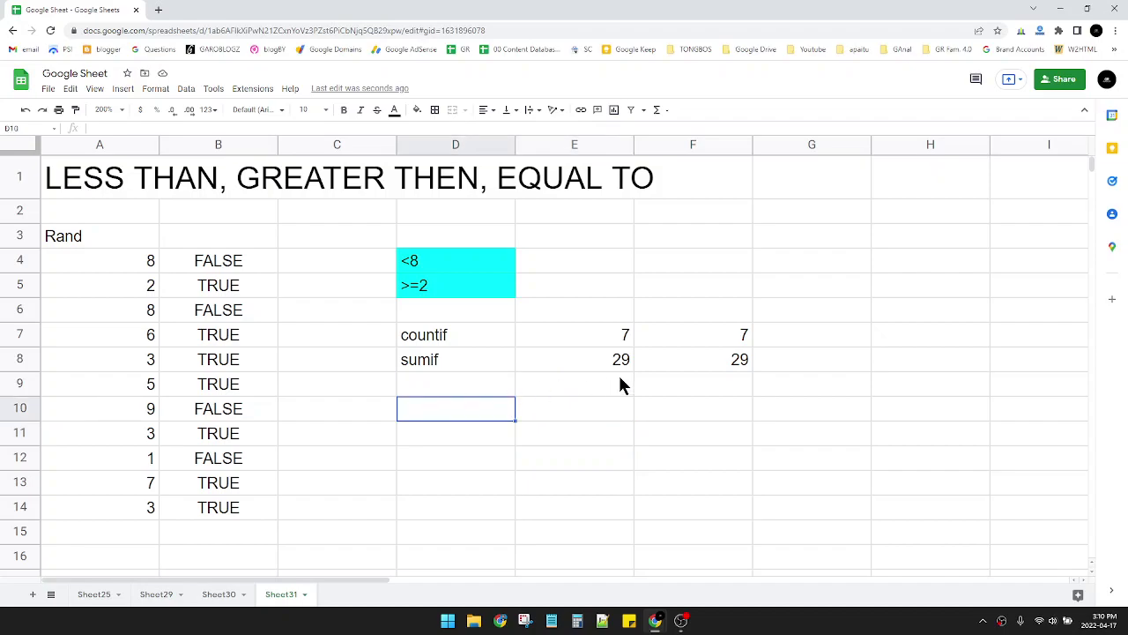
double_click(713, 333)
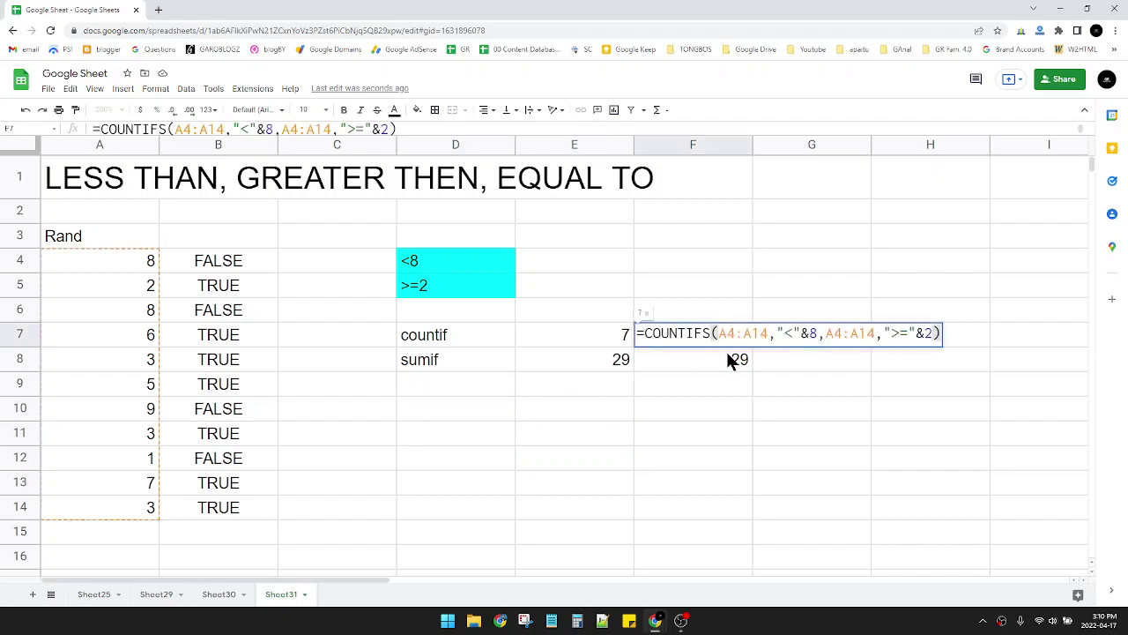
click(728, 360)
double_click(728, 360)
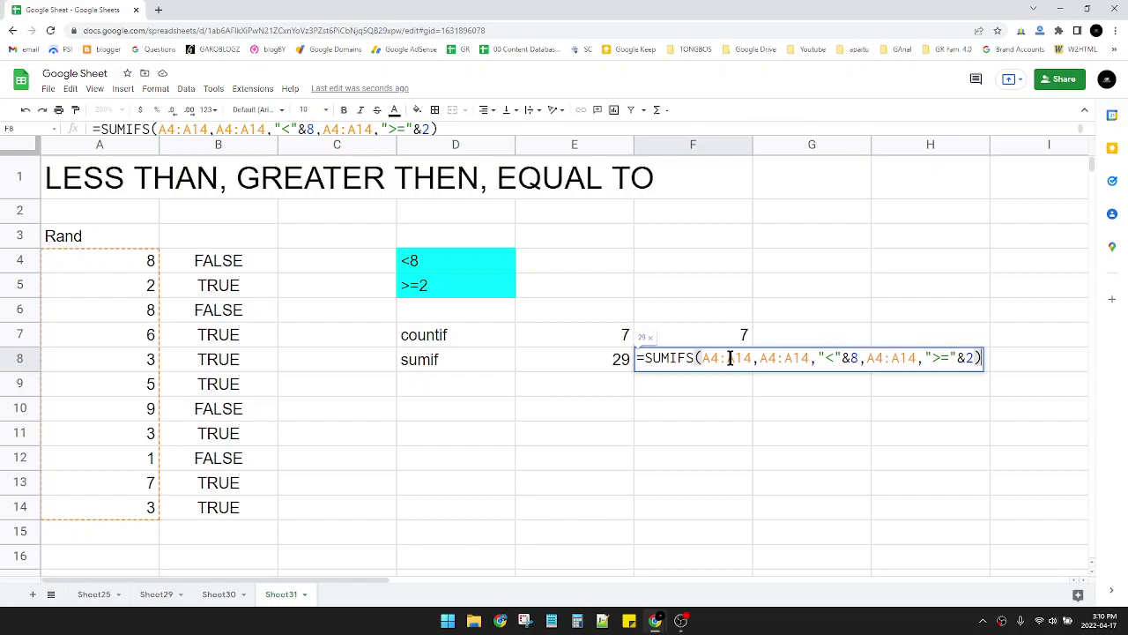
click(714, 434)
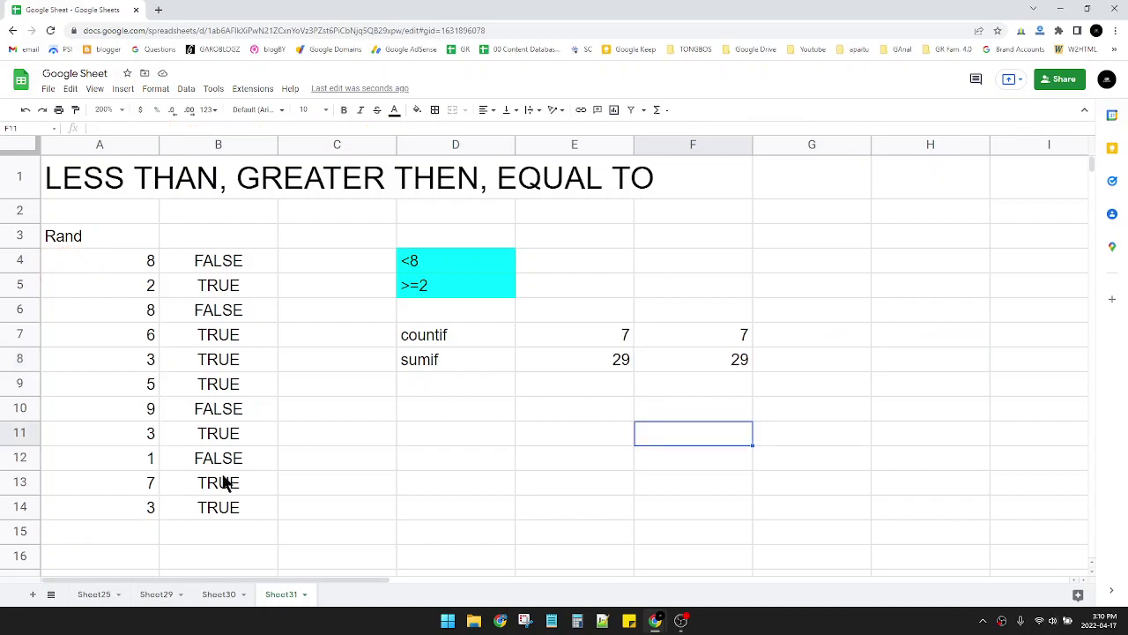